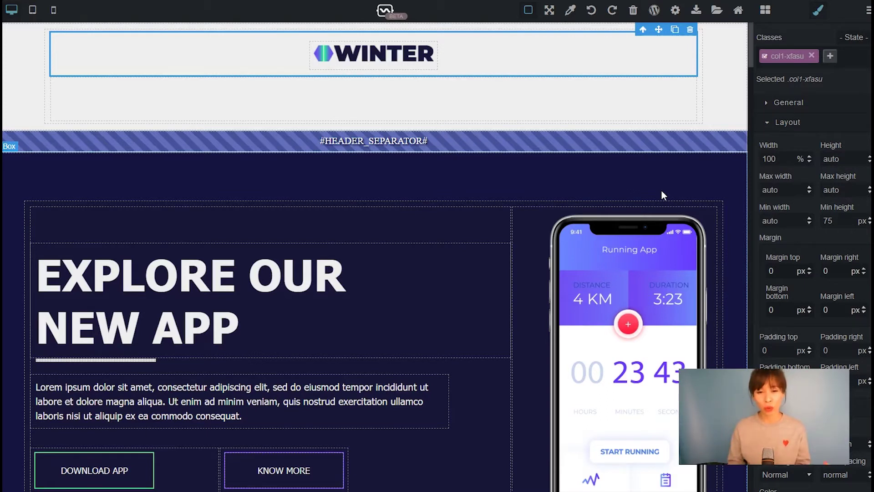
Select the header container, then the empty col2 box under the WINTER logo
left_click(702, 107)
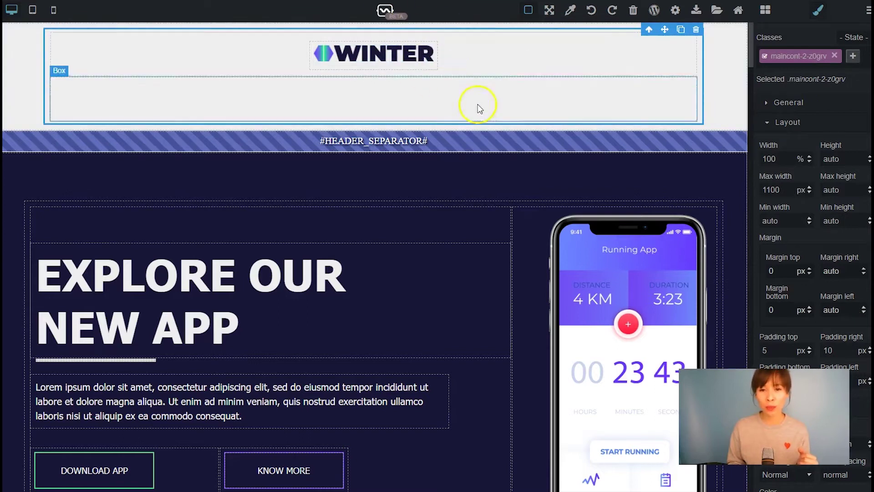
left_click(519, 114)
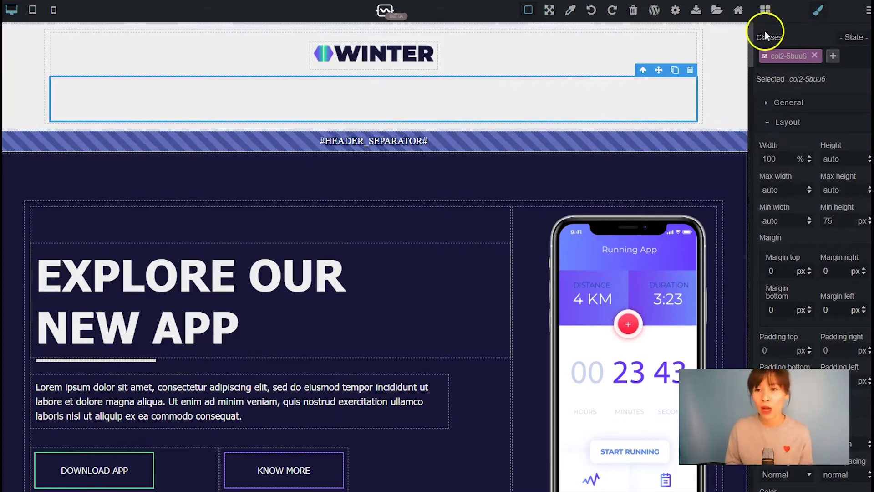
Drag a Menu Navbar block from WP blocks into the box under the WINTER logo and finish its tutorial
left_click(764, 10)
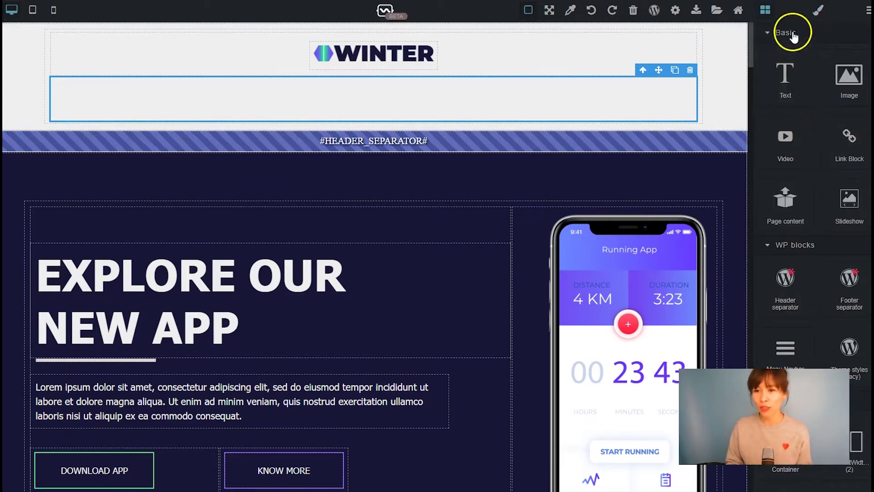
left_click(793, 34)
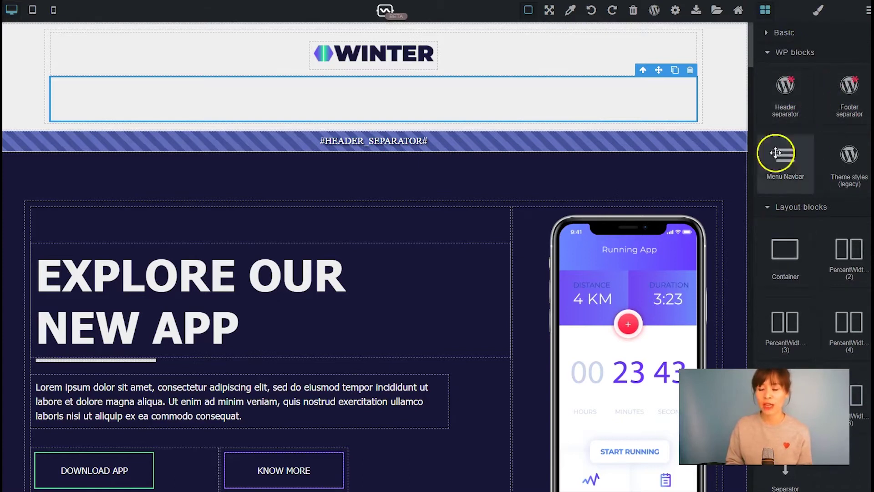
left_click_drag(777, 178, 430, 97)
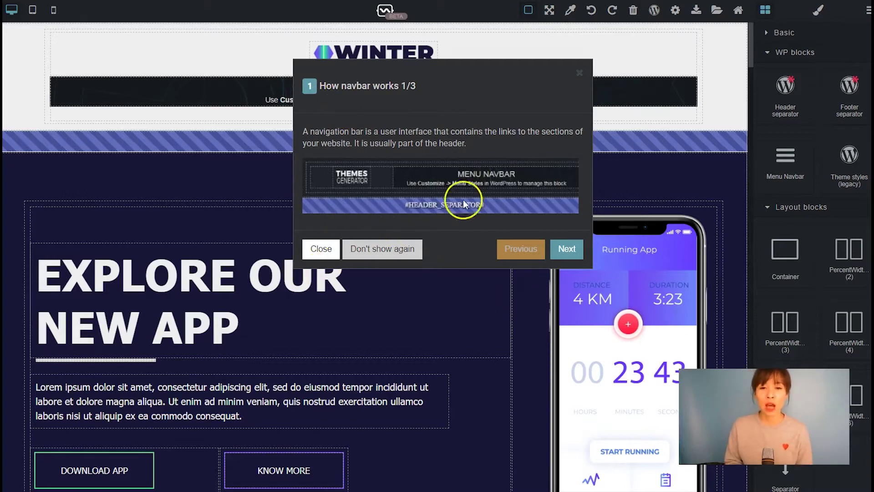
left_click(567, 249)
left_click(566, 249)
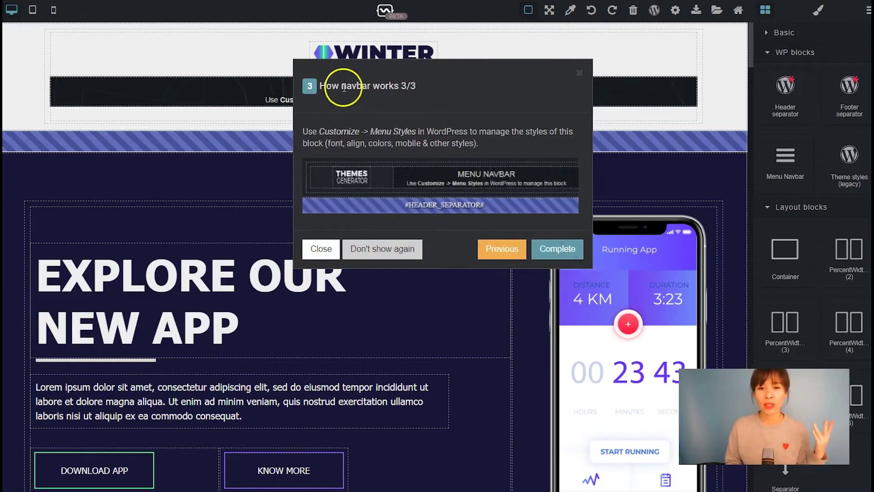
left_click(319, 249)
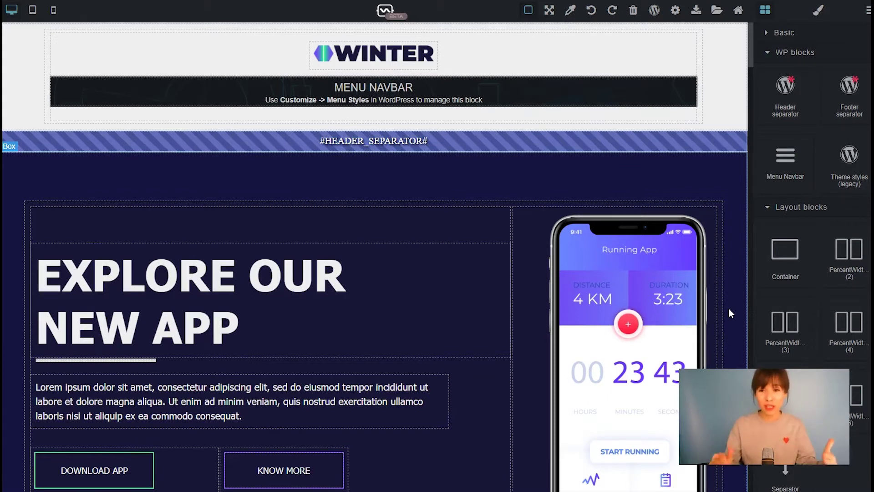
Export the design as a WordPress theme, then install and activate the theme zip
left_click(655, 10)
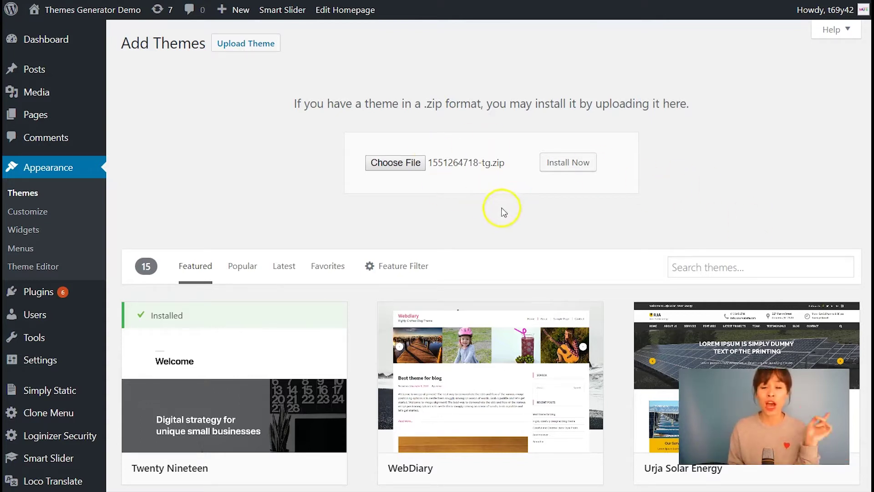
left_click(564, 163)
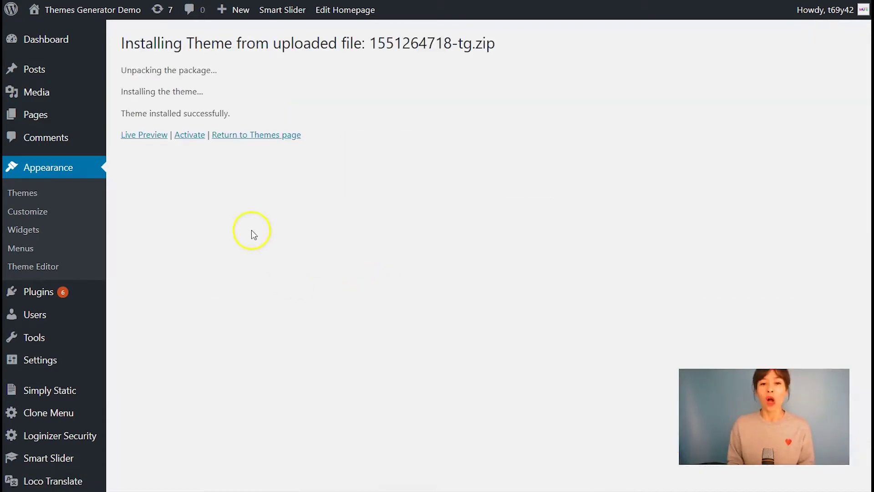
left_click(189, 136)
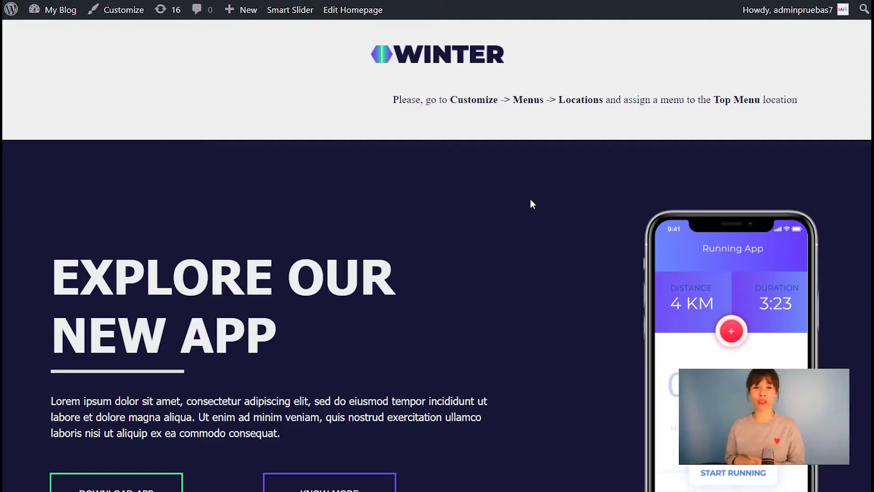
Assign Menu 1 to the Top Menu location in the Customizer and publish it
left_click(121, 9)
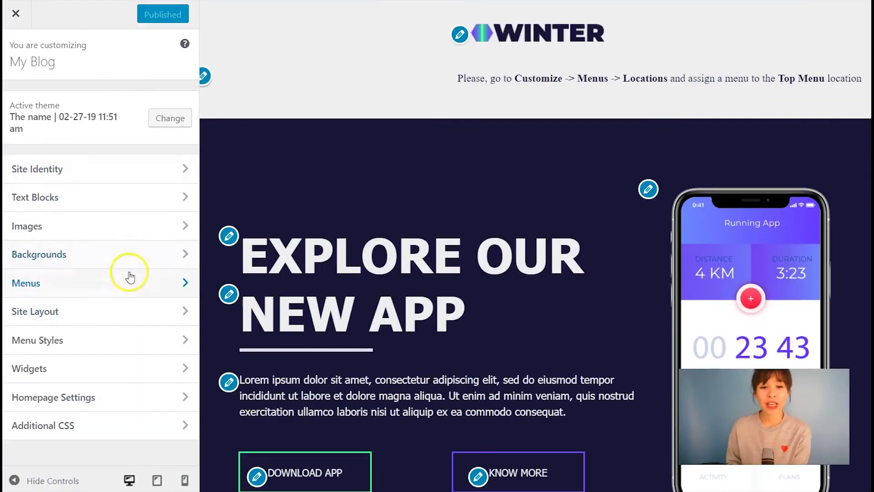
left_click(127, 280)
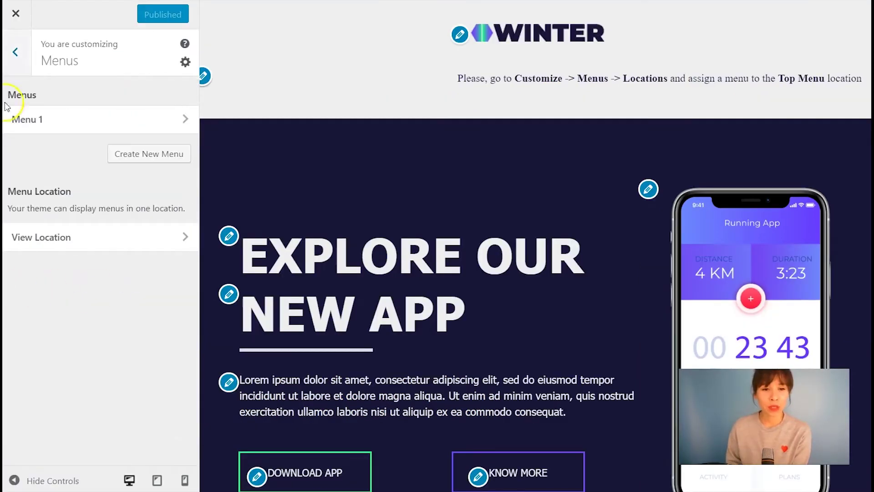
left_click(83, 240)
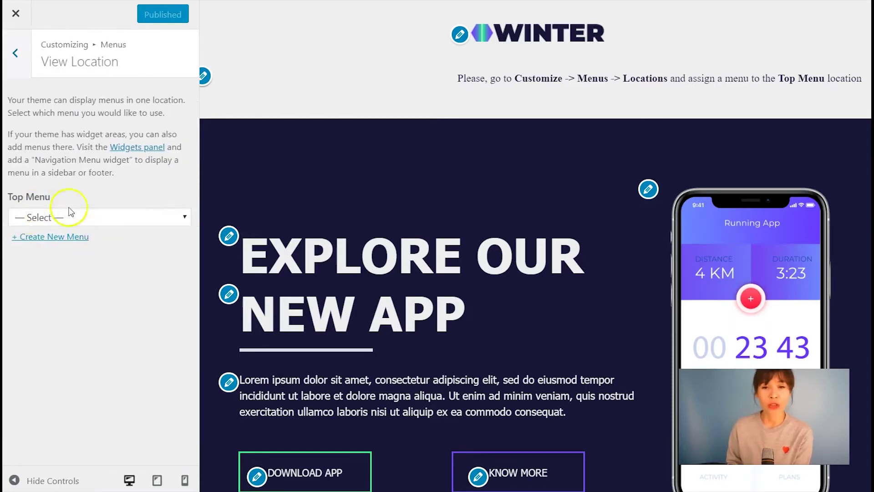
left_click(139, 217)
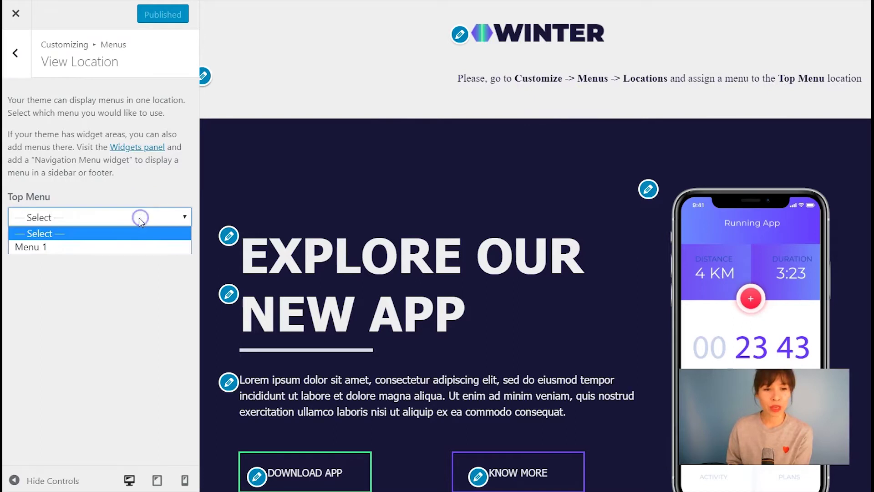
left_click(115, 246)
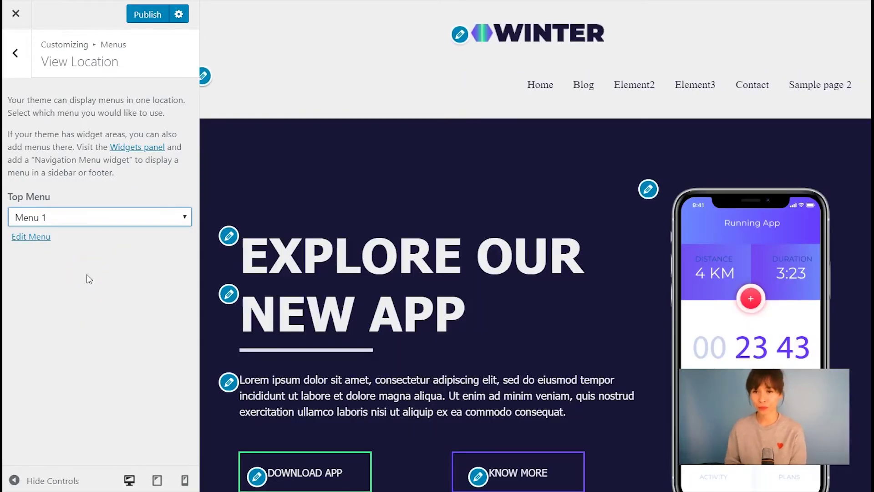
mouse_move(561, 89)
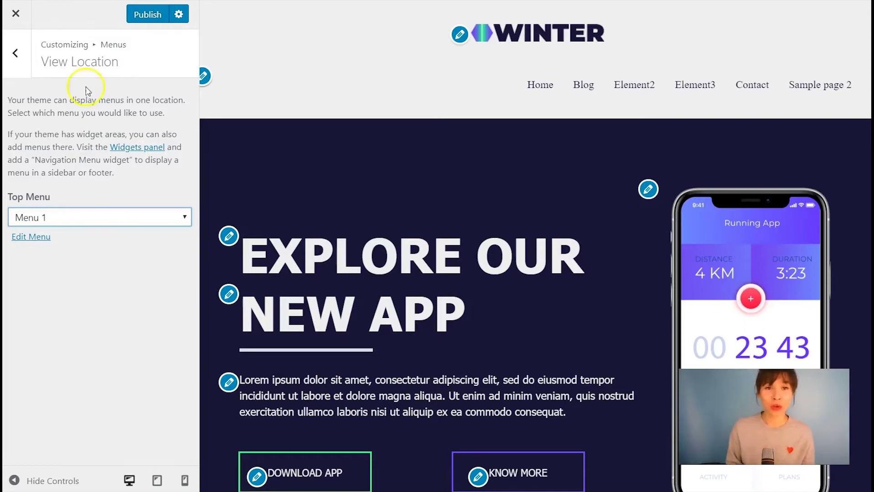
left_click(141, 18)
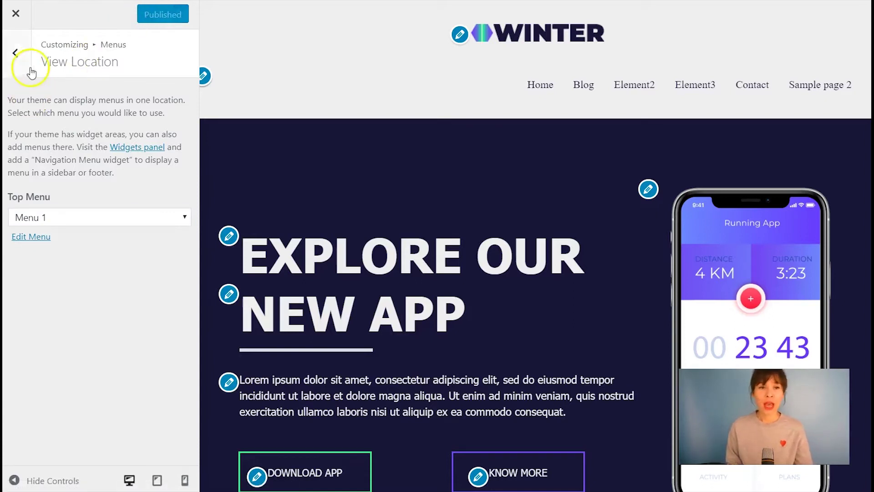
left_click(21, 55)
Set the Menu Styles text colour to the purple swatch #8224e3
left_click(16, 53)
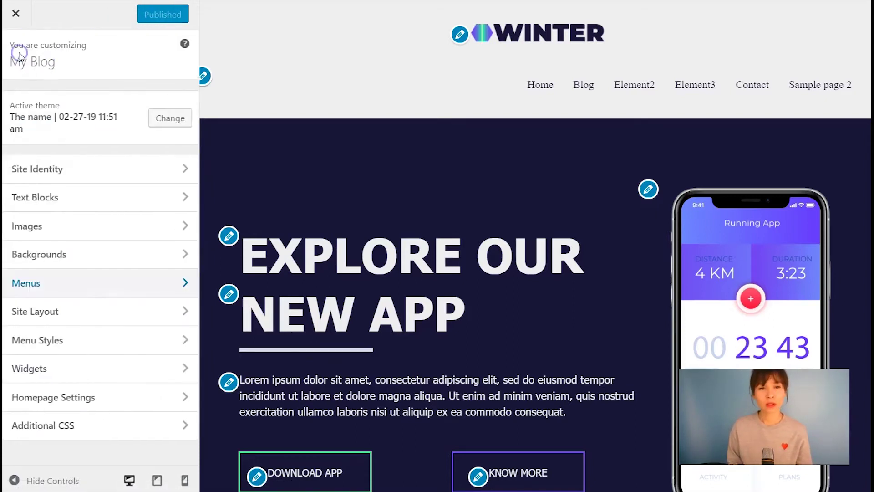
left_click(41, 343)
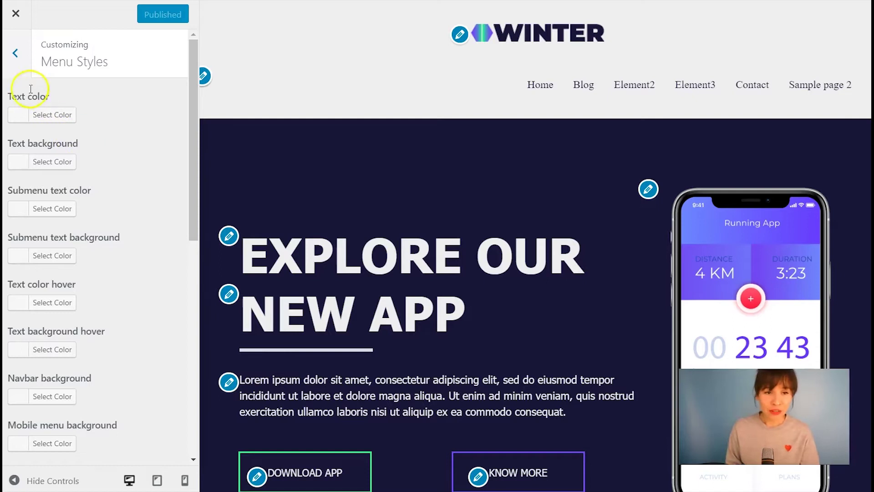
left_click(41, 118)
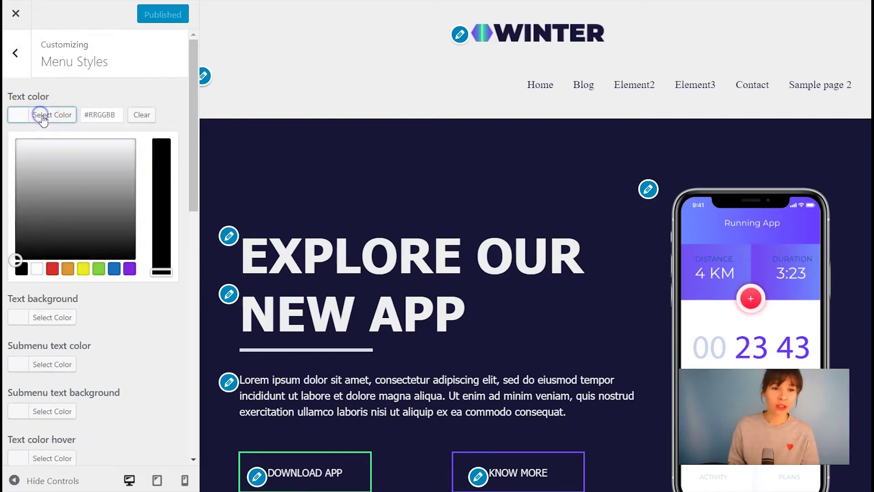
left_click(130, 269)
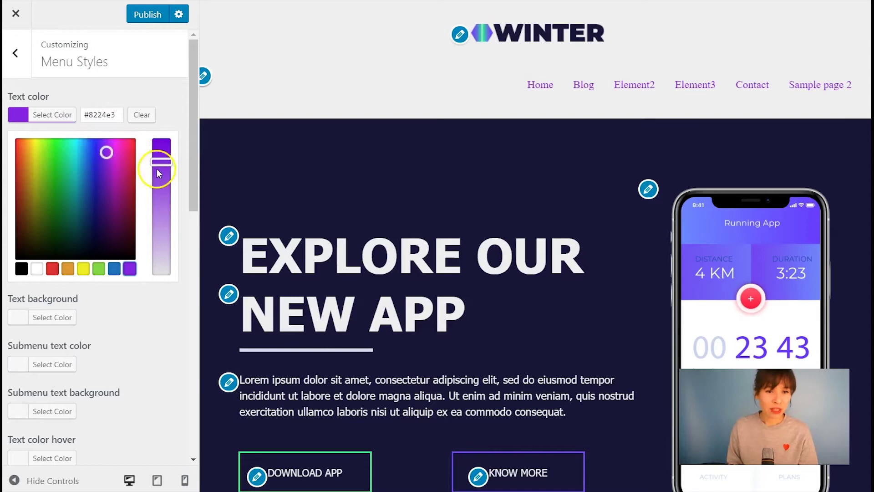
Try a dark grey menu text background, then clear it
left_click(53, 317)
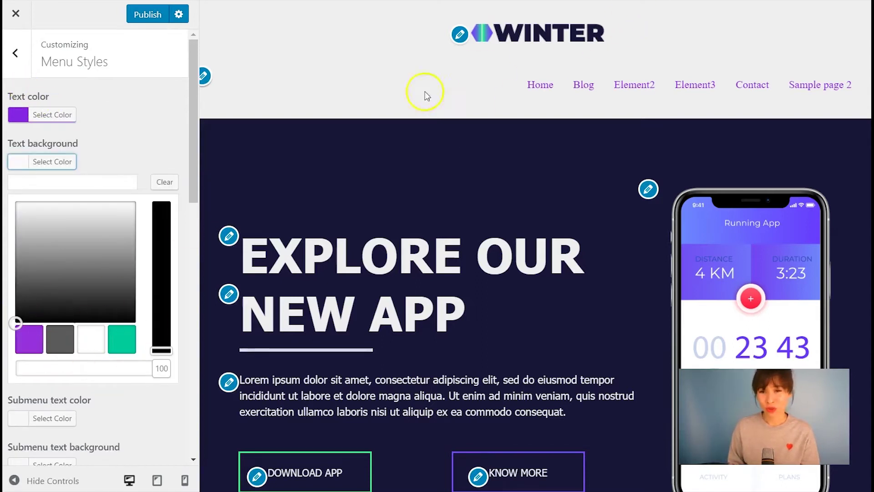
left_click(61, 337)
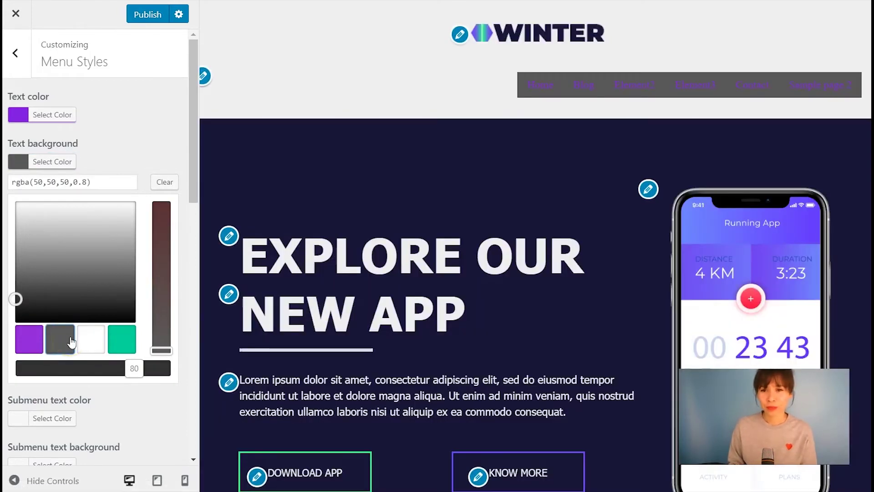
left_click(164, 181)
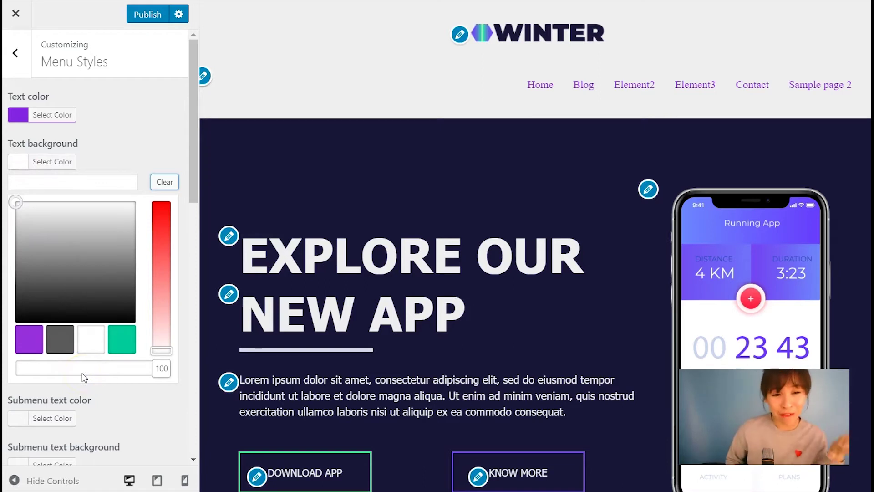
left_click(66, 163)
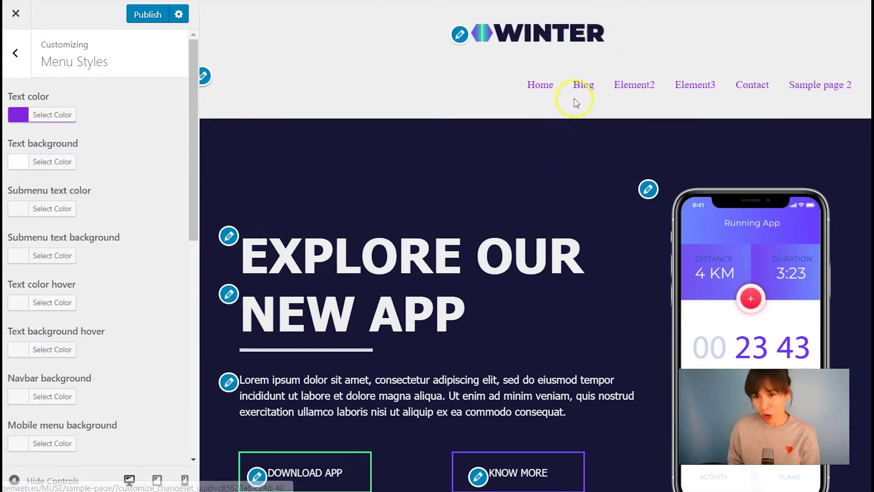
Set the submenu text colour to olive #9b8923 in the colour square
mouse_move(588, 114)
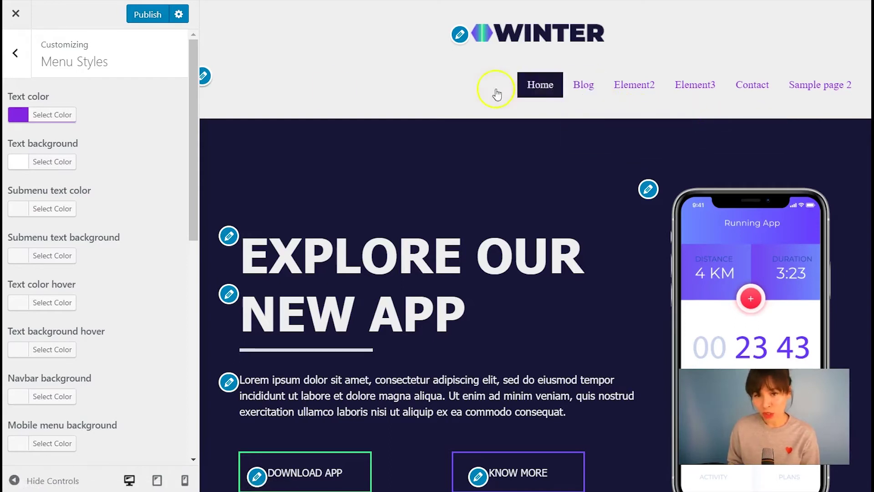
left_click(40, 208)
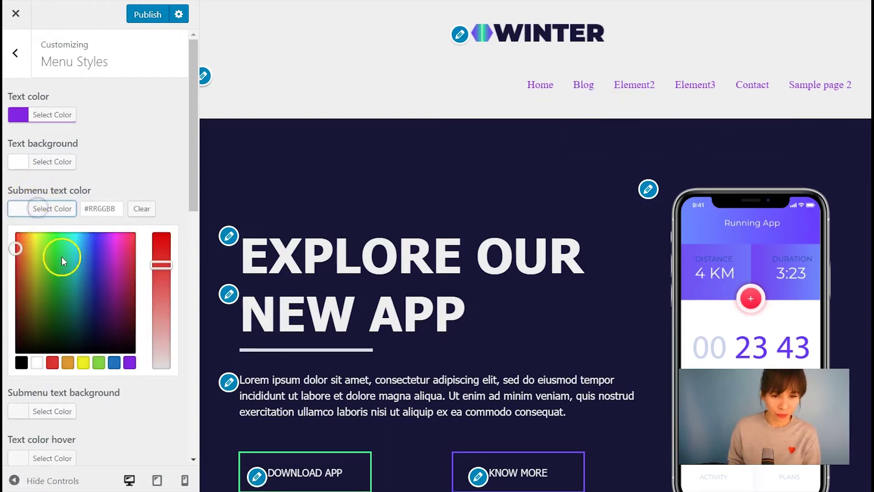
mouse_move(583, 84)
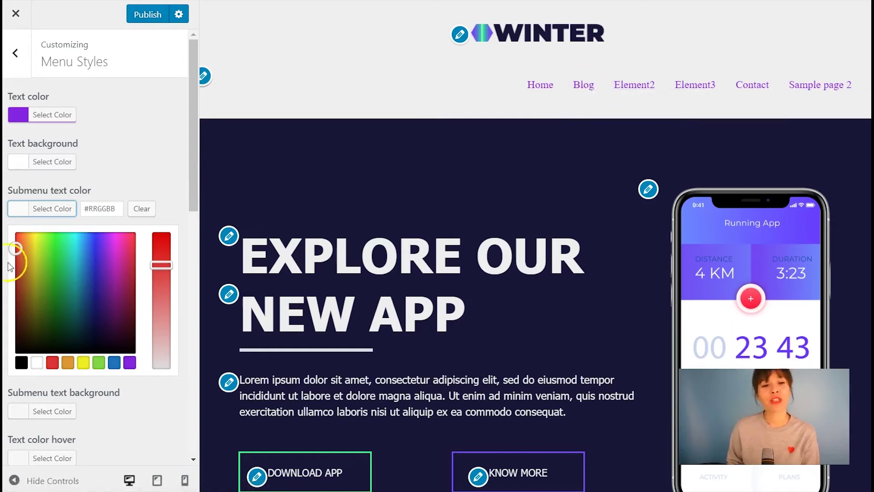
left_click_drag(18, 286, 31, 278)
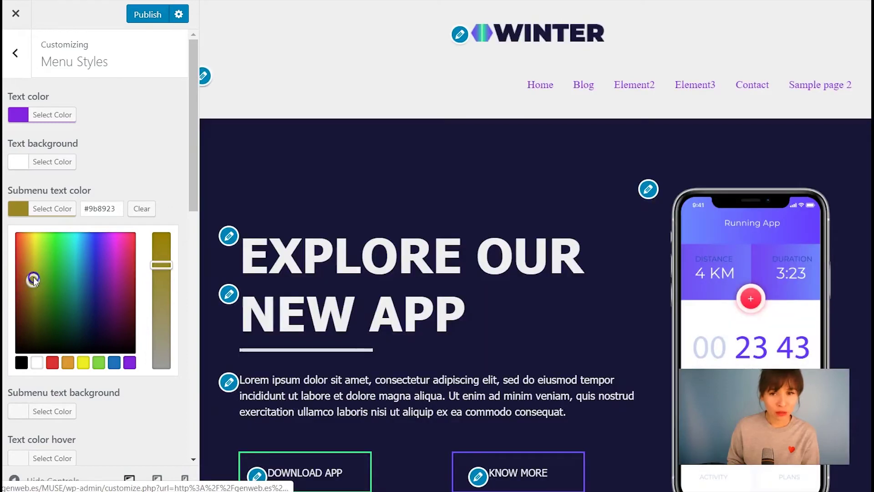
mouse_move(582, 83)
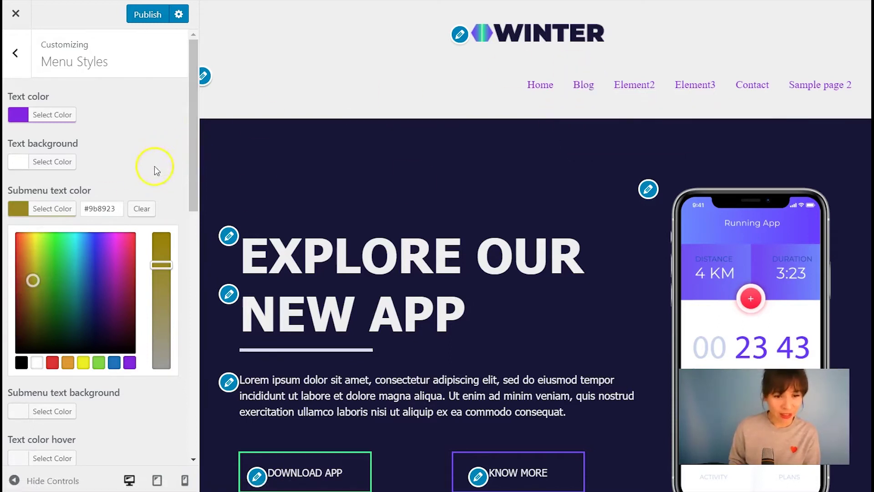
scroll(111, 337, "down", 3)
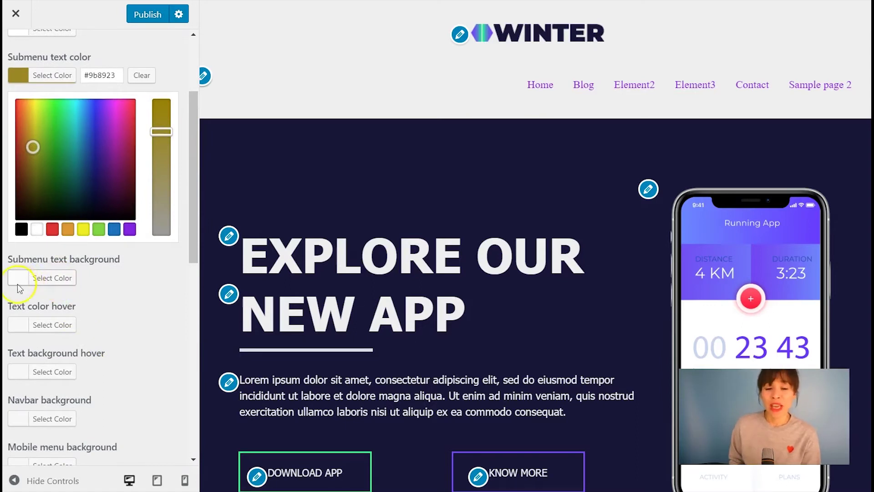
left_click(32, 282)
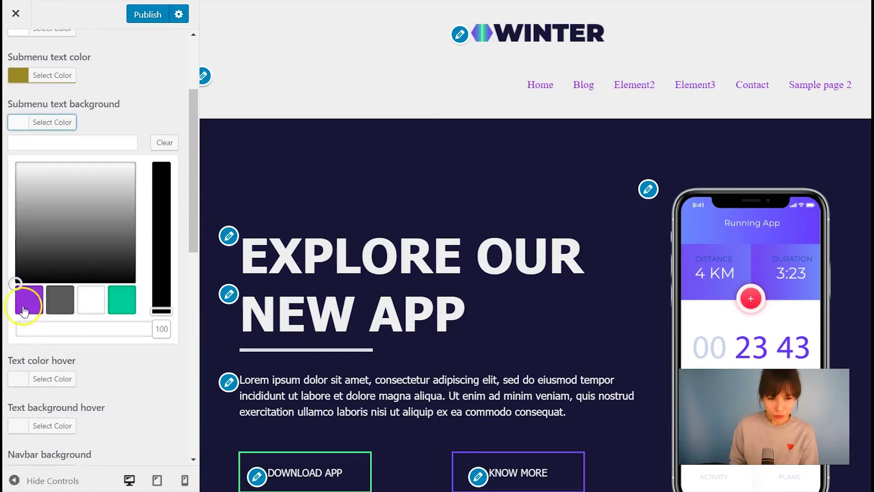
left_click(61, 307)
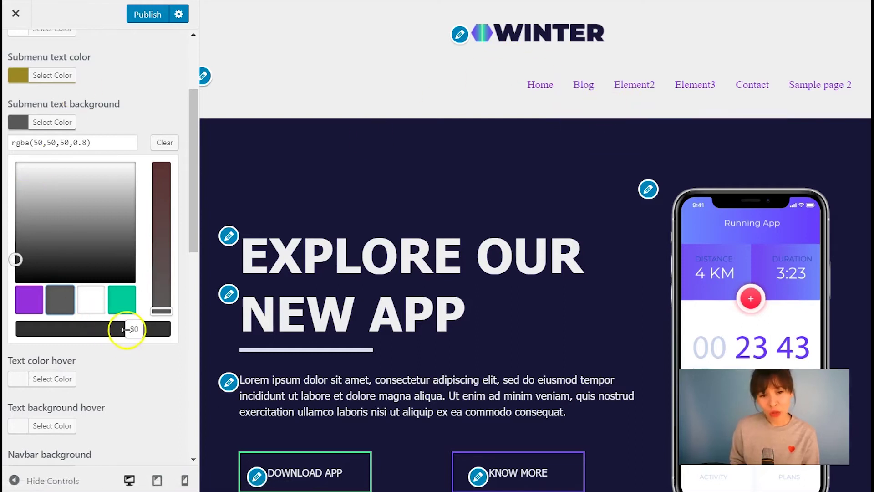
left_click_drag(126, 329, 83, 335)
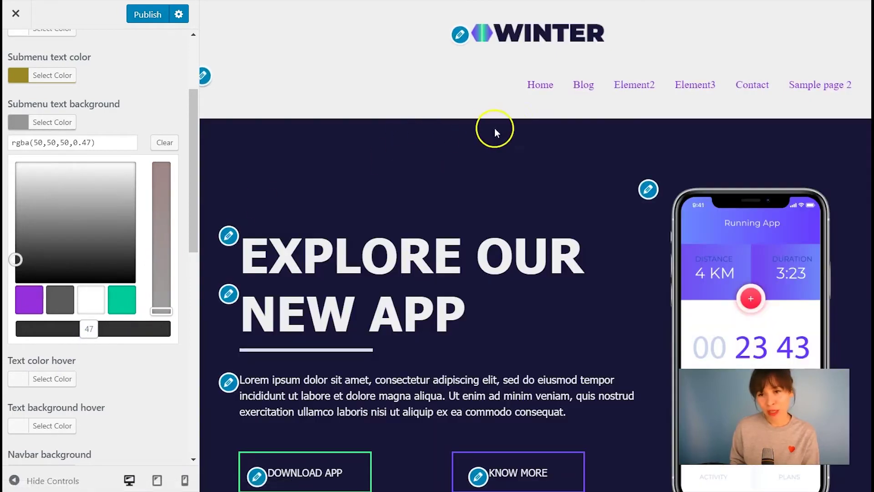
mouse_move(584, 85)
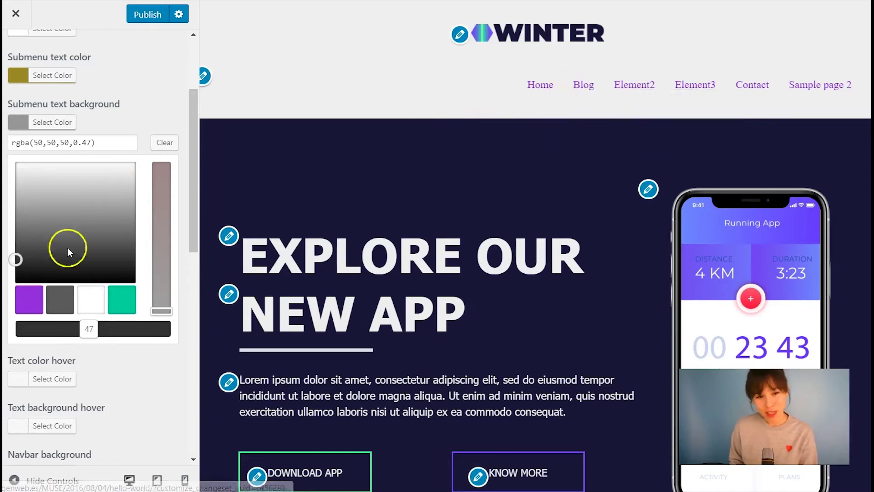
left_click_drag(93, 335, 144, 340)
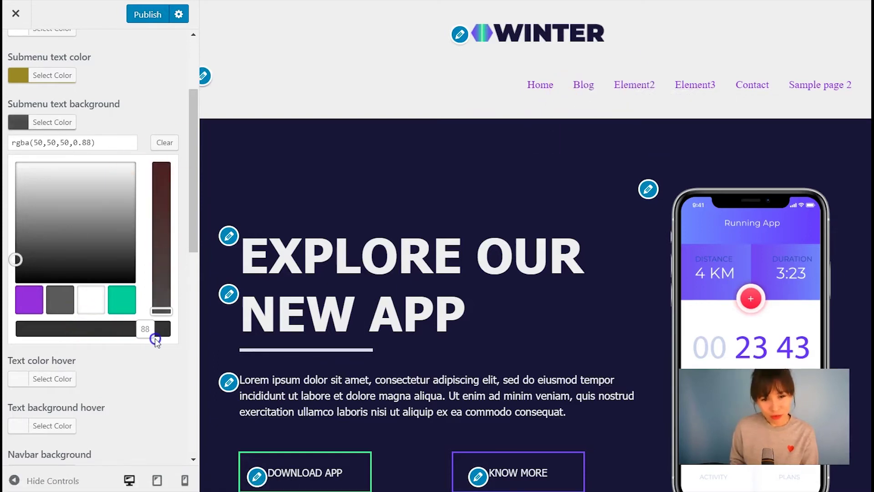
left_click(260, 327)
mouse_move(589, 86)
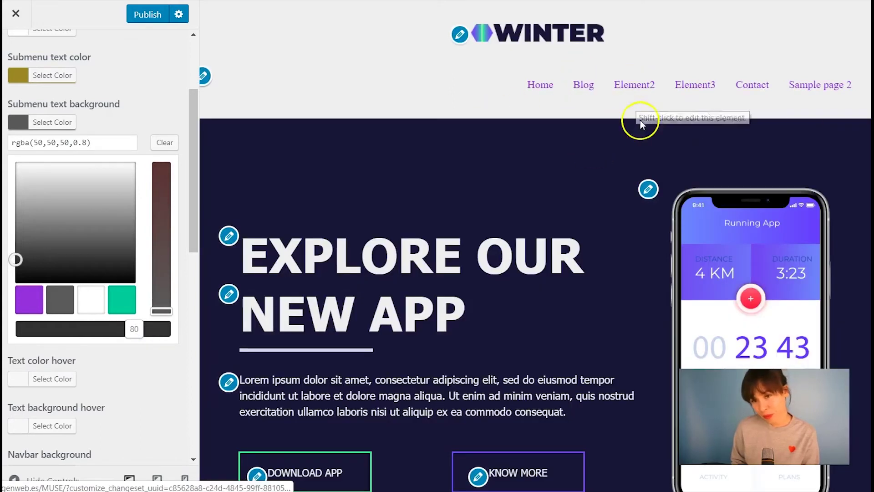
left_click(164, 143)
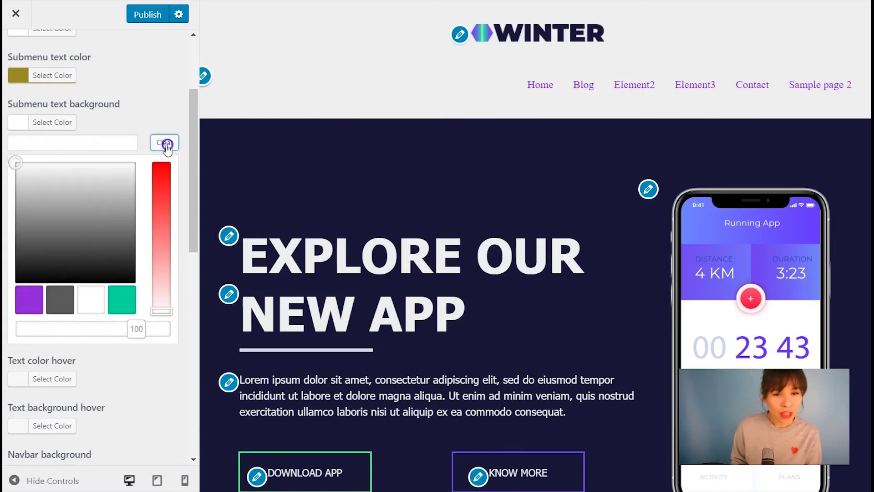
mouse_move(584, 89)
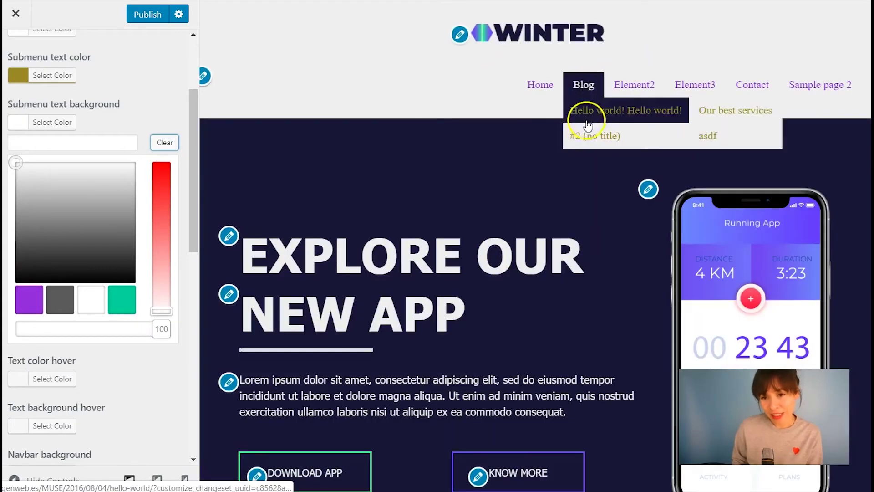
left_click(108, 193)
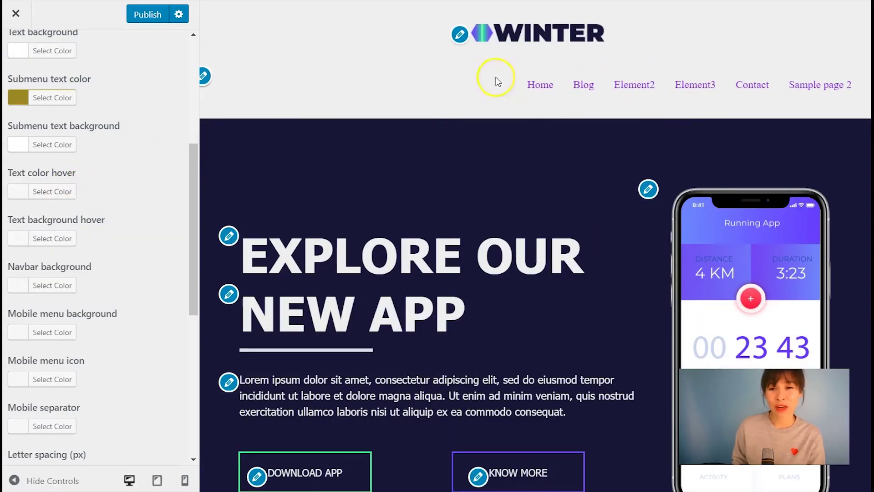
Copy the text colour hex #8224e3 and paste it as the hover text colour
mouse_move(583, 86)
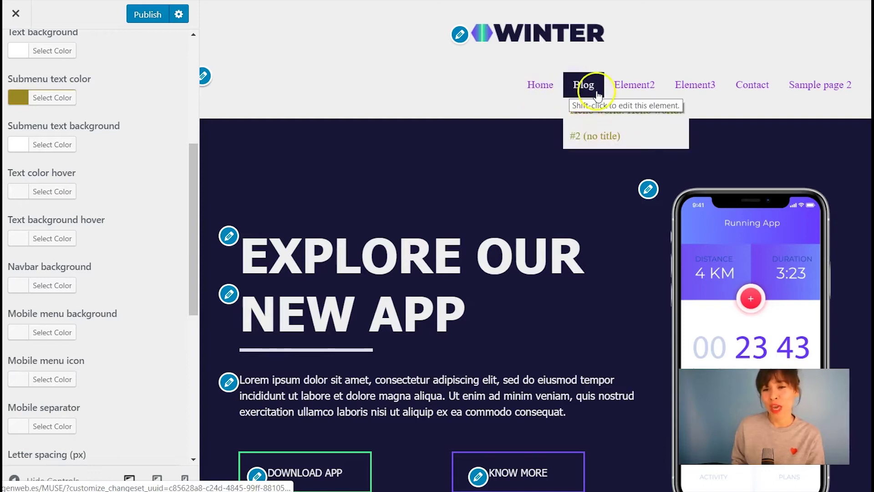
left_click(43, 192)
scroll(163, 128, "up", 3)
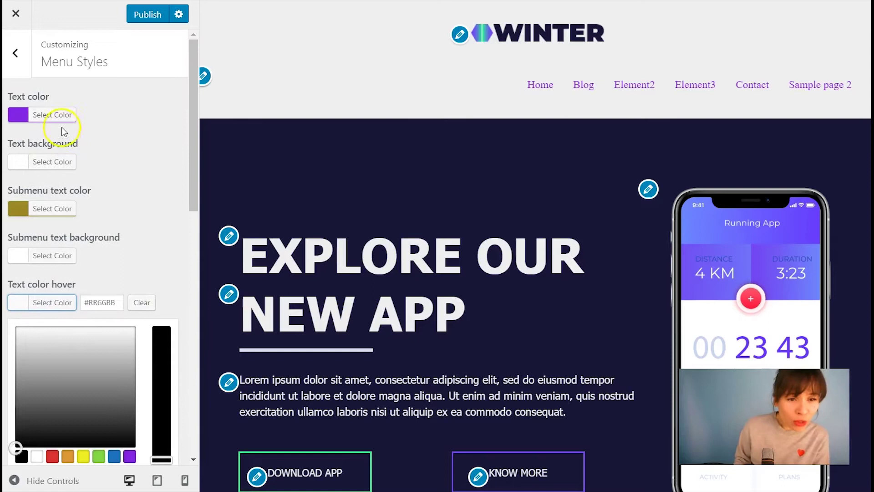
left_click(53, 115)
left_click(111, 117)
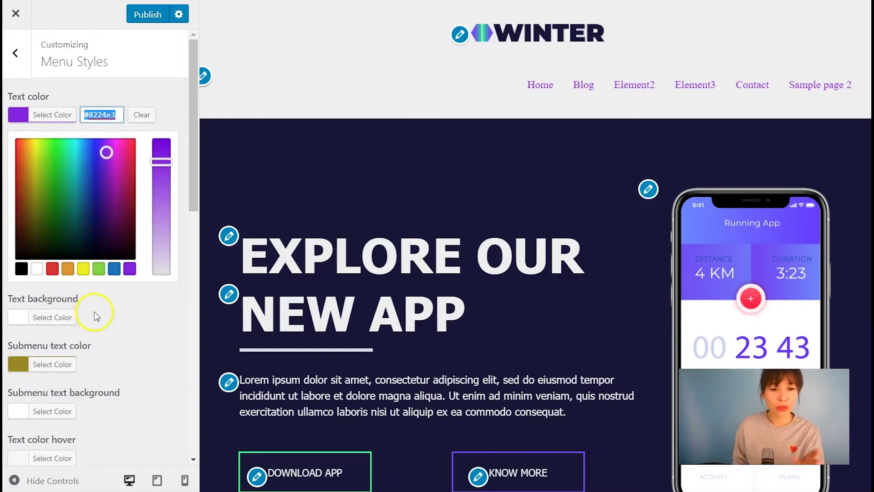
scroll(95, 317, "down", 3)
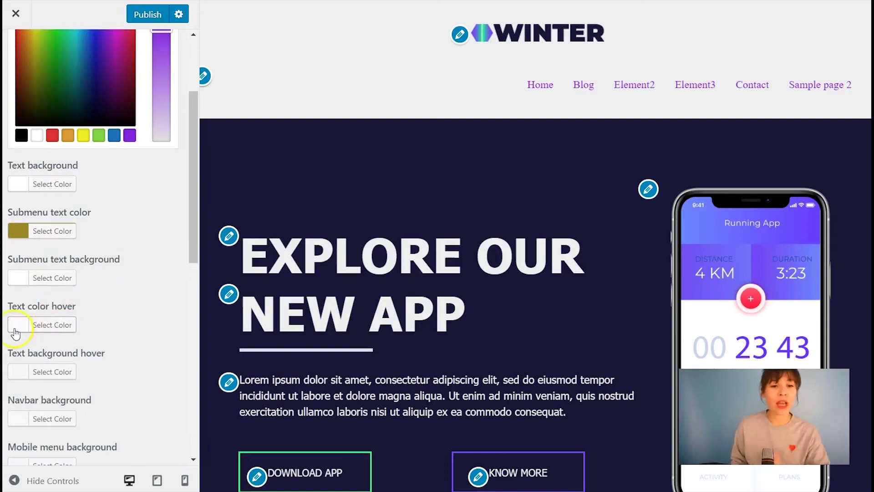
left_click(16, 331)
left_click(112, 175)
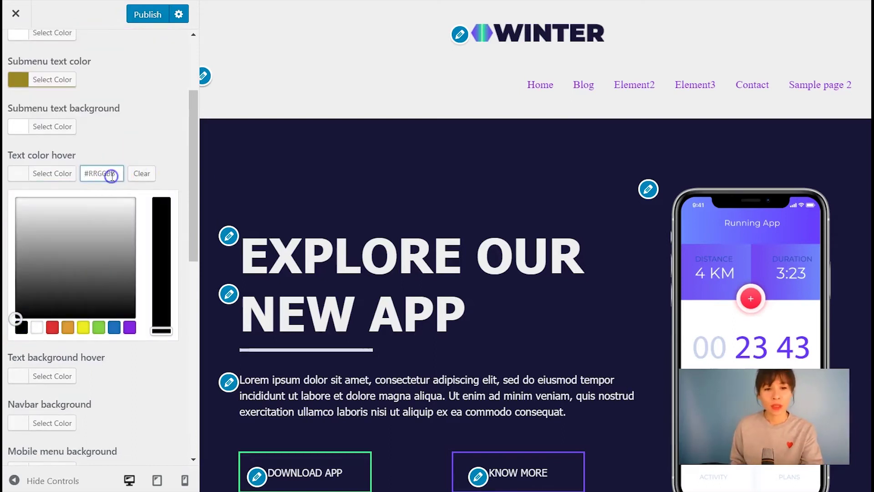
type("#8224e3")
left_click(143, 140)
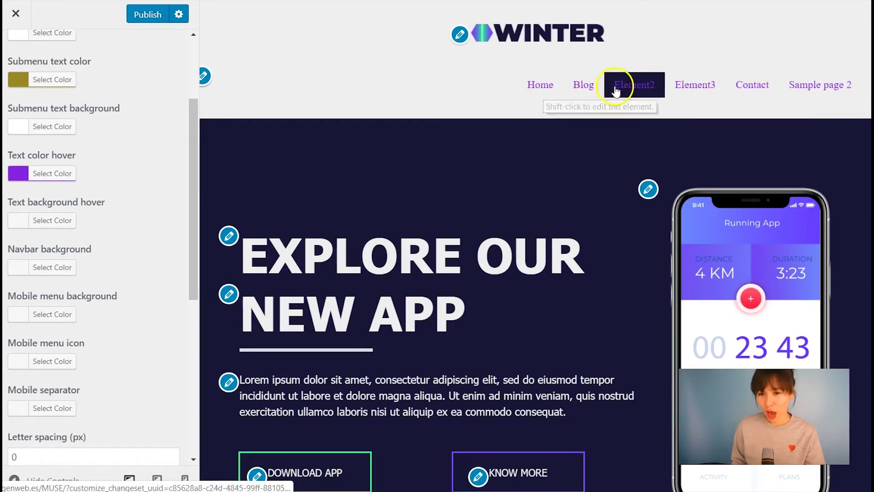
scroll(97, 212, "down", 2)
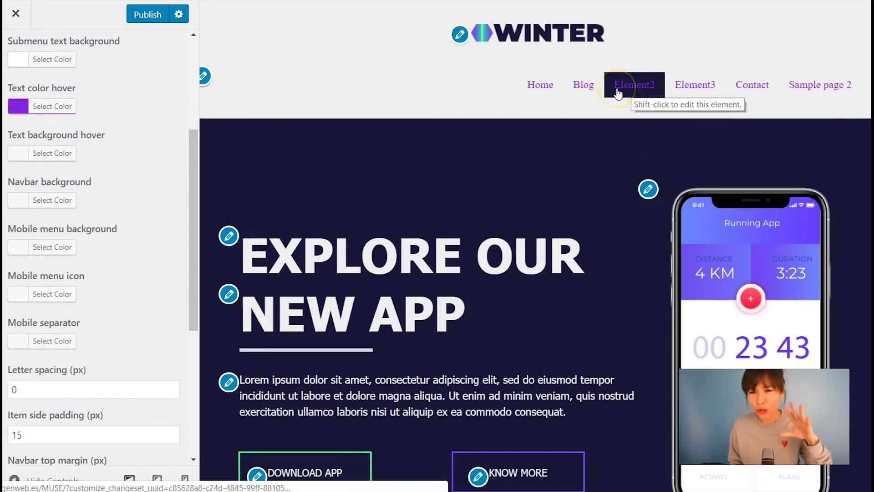
left_click(54, 155)
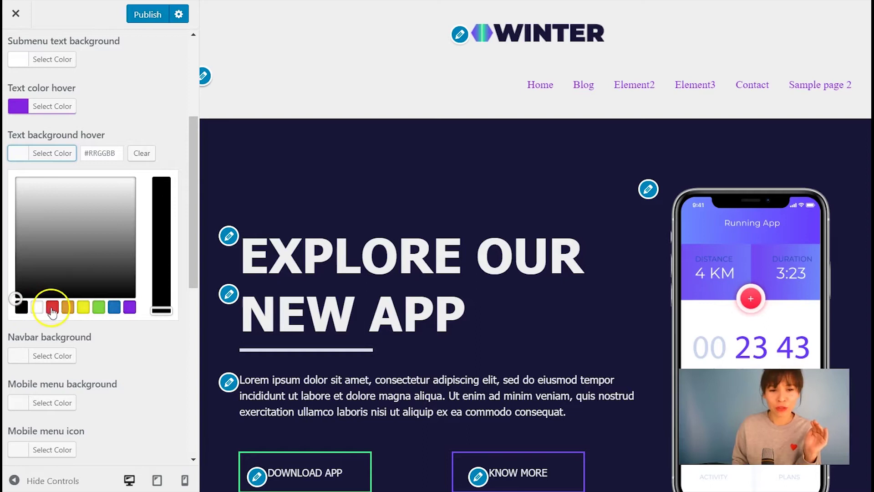
left_click(112, 307)
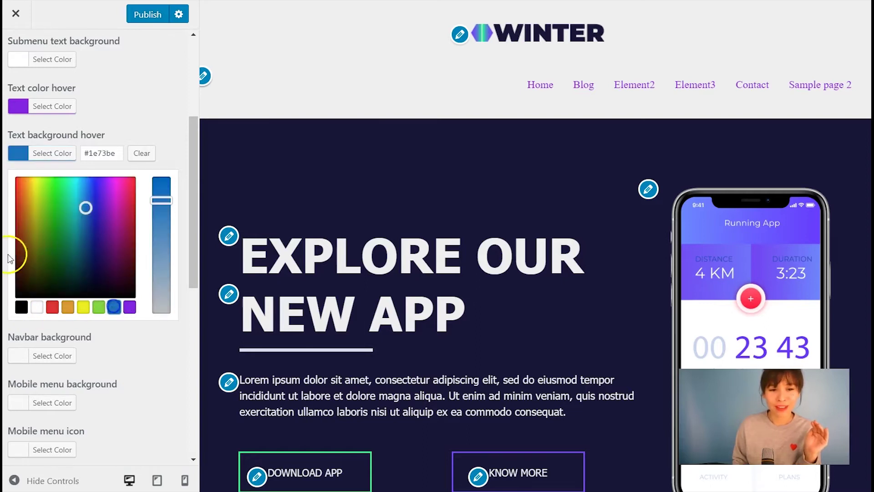
left_click(17, 258)
left_click_drag(18, 274, 15, 240)
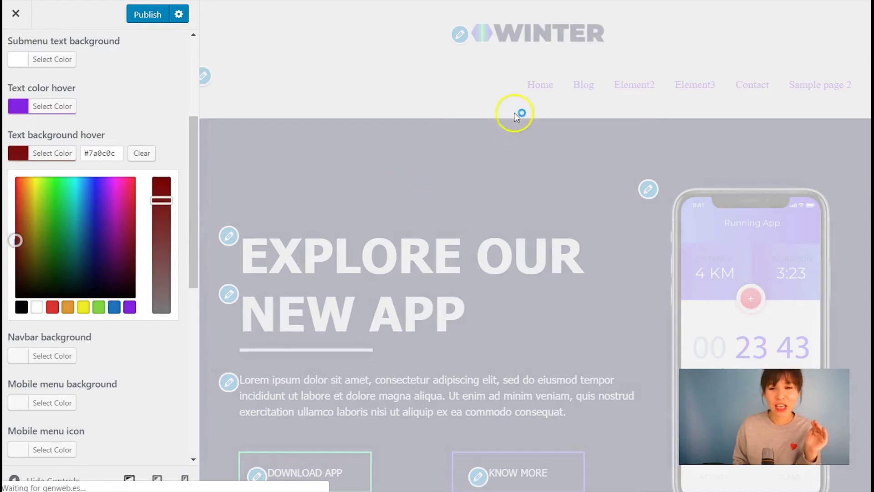
mouse_move(632, 85)
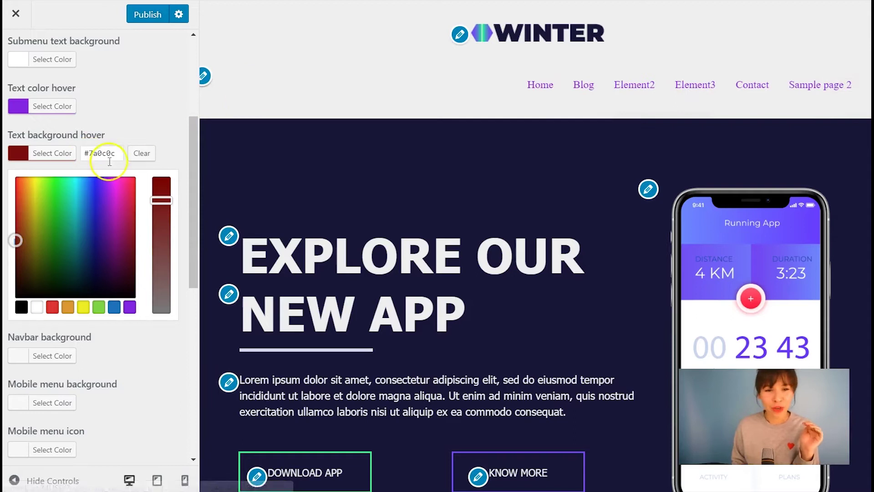
left_click(142, 153)
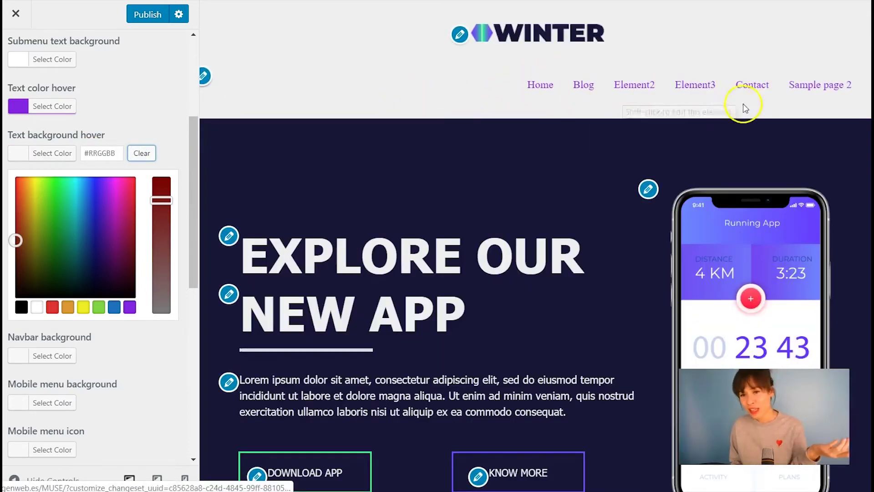
mouse_move(567, 108)
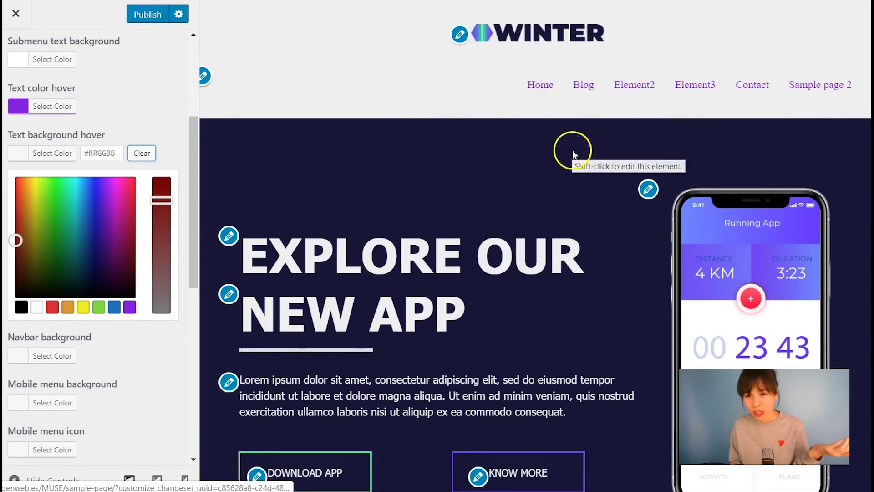
left_click(45, 154)
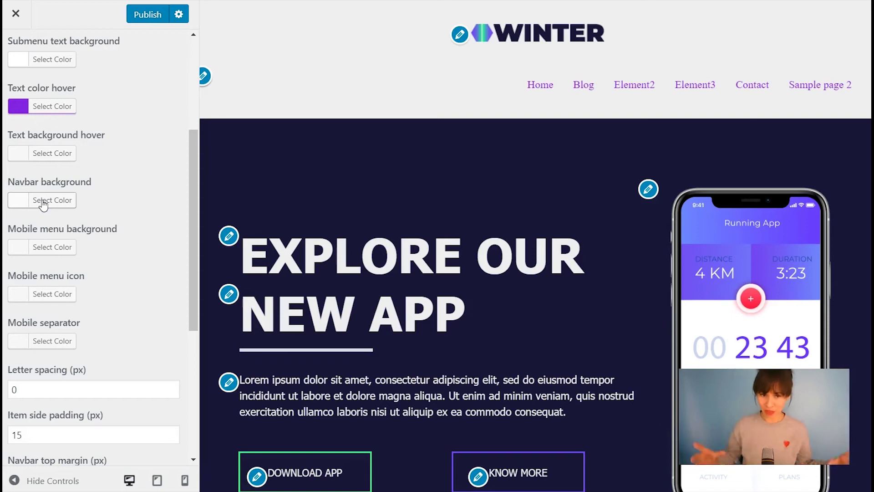
Try a translucent grey rgba(50,50,50,0.8) navbar background, then clear it
left_click(43, 203)
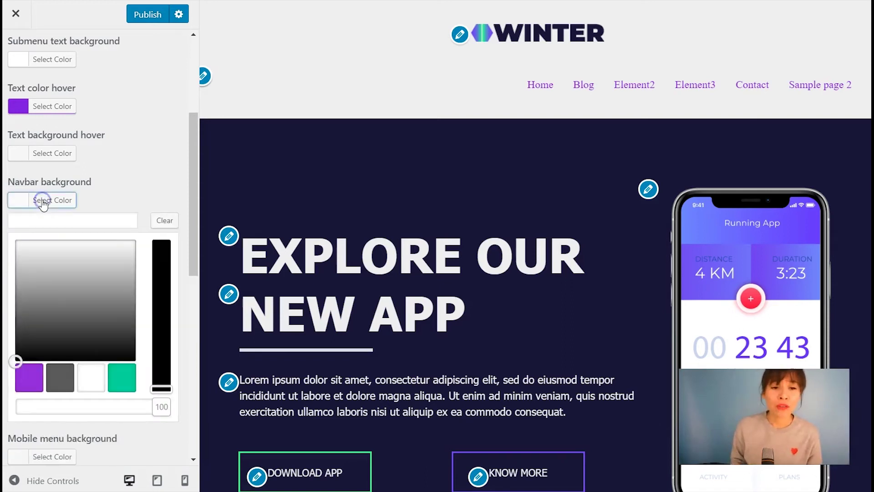
left_click(50, 377)
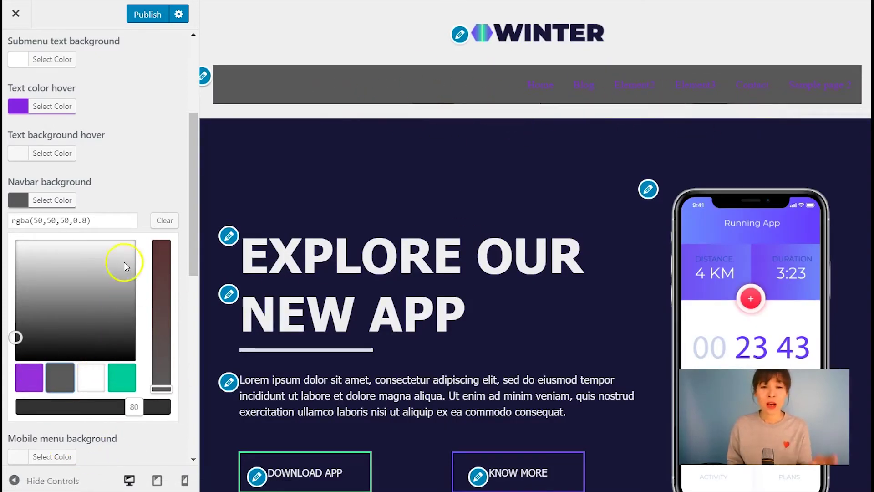
left_click(173, 221)
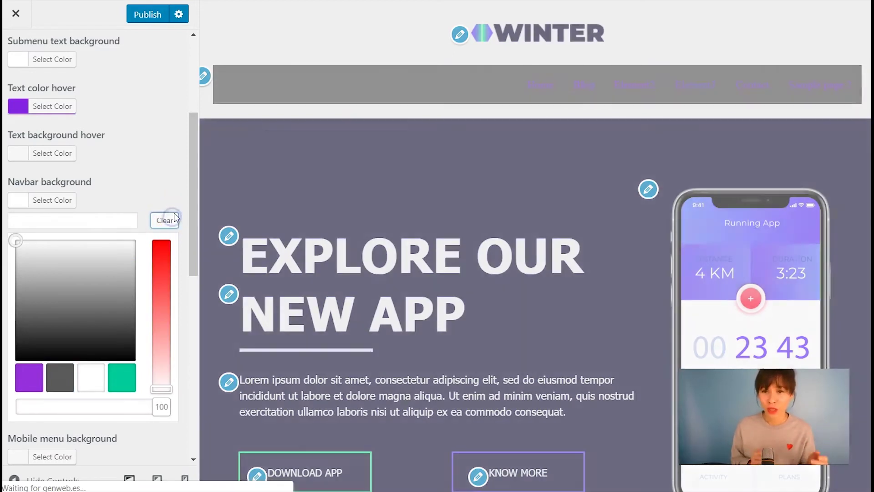
Narrow the preview to mobile width and open the collapsed hamburger menu
scroll(39, 195, "down", 5)
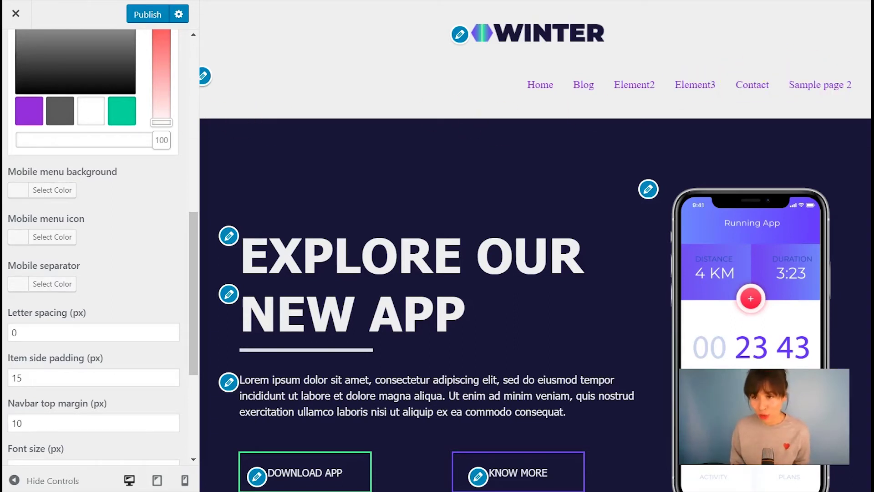
left_click_drag(871, 98, 813, 97)
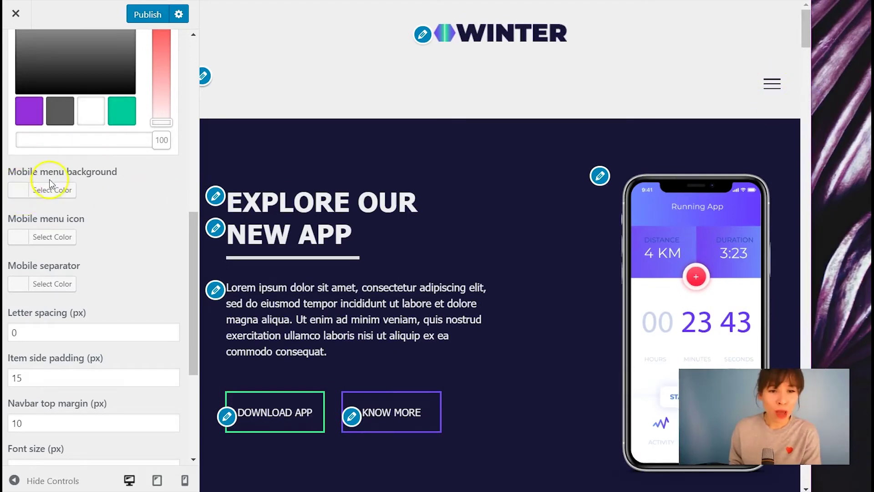
left_click(773, 85)
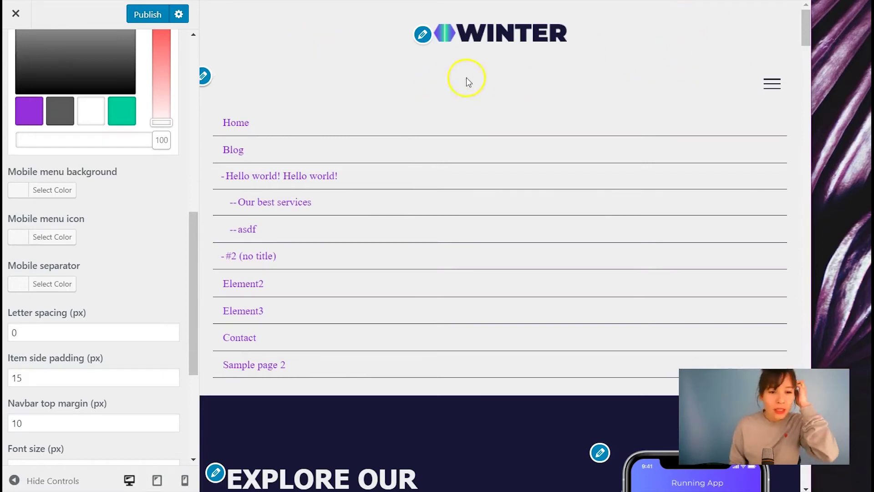
Try a grey mobile menu background, check it in the open menu, then clear it
left_click(51, 190)
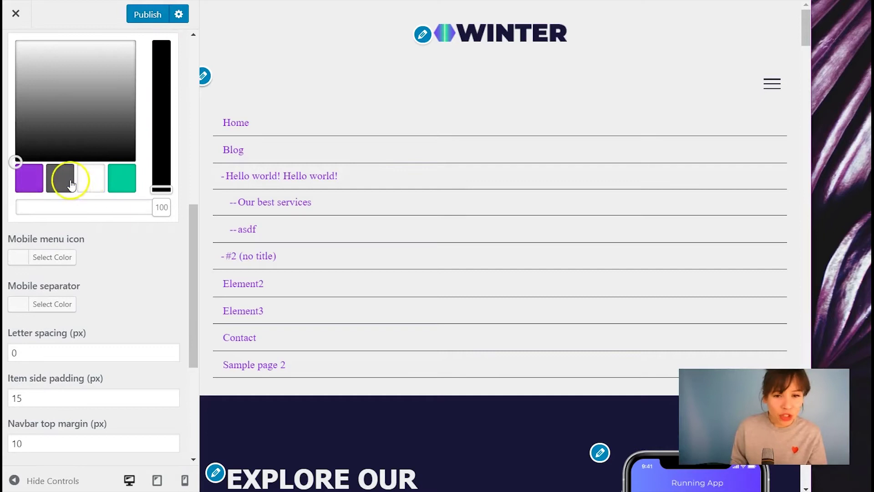
left_click(70, 184)
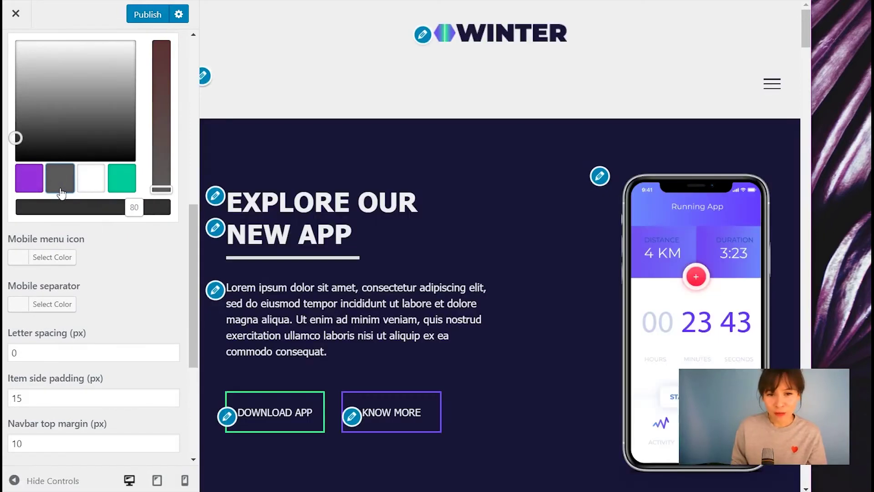
left_click(725, 128)
left_click(774, 86)
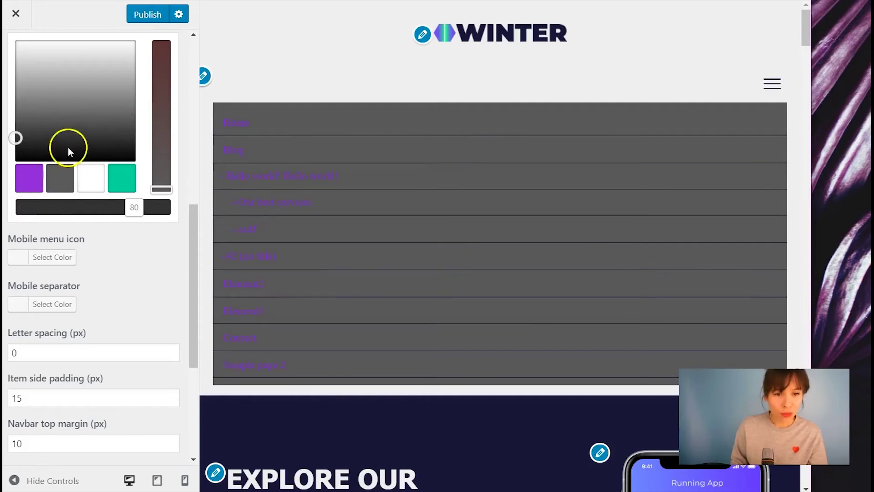
scroll(71, 146, "up", 5)
left_click(159, 221)
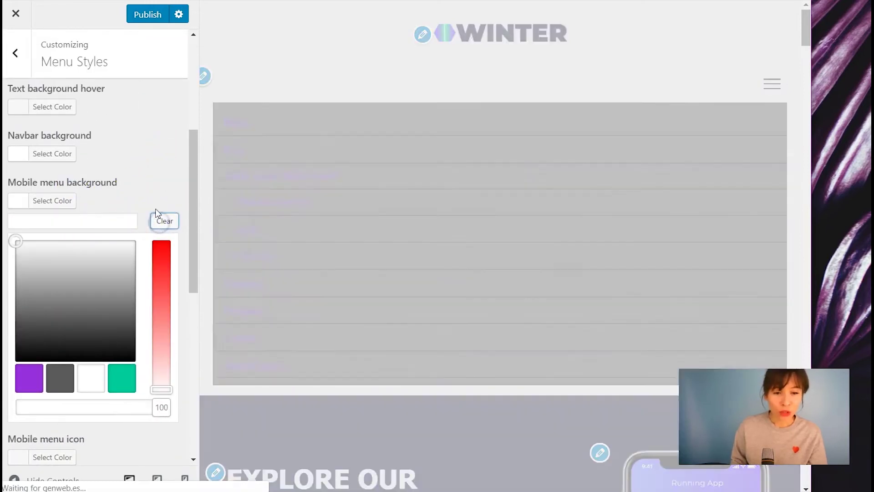
scroll(136, 191, "down", 6)
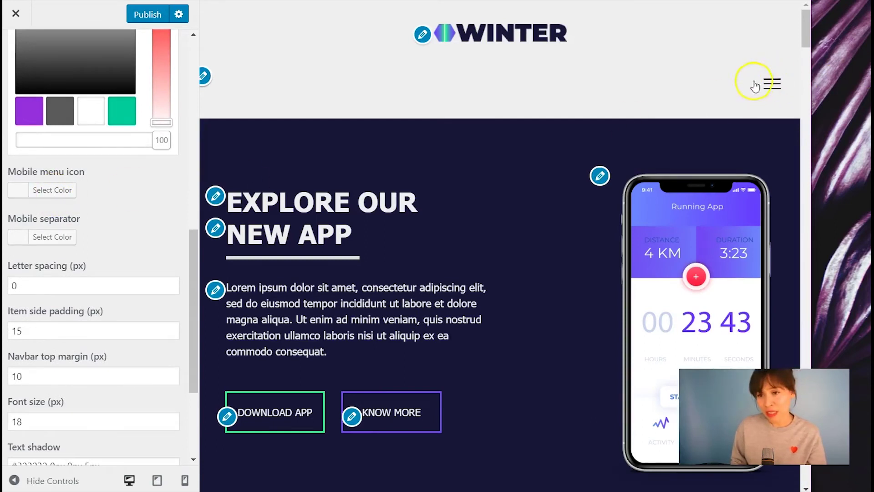
left_click(63, 195)
left_click(69, 153)
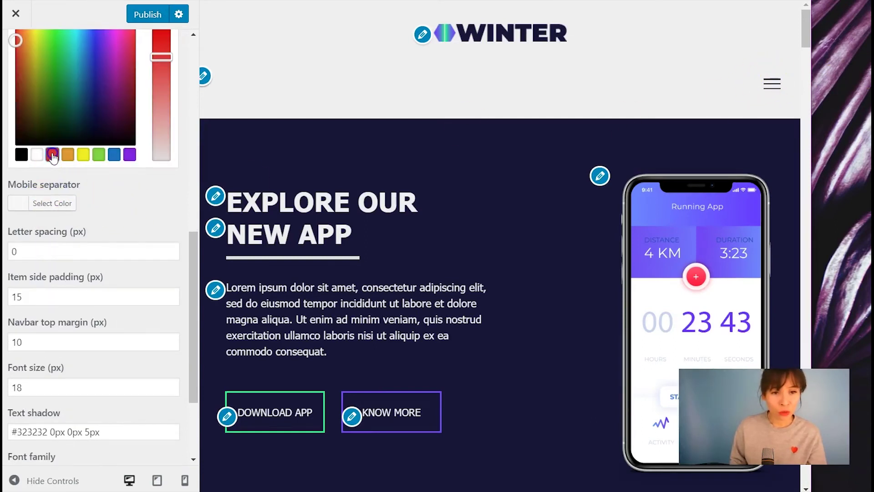
left_click(52, 155)
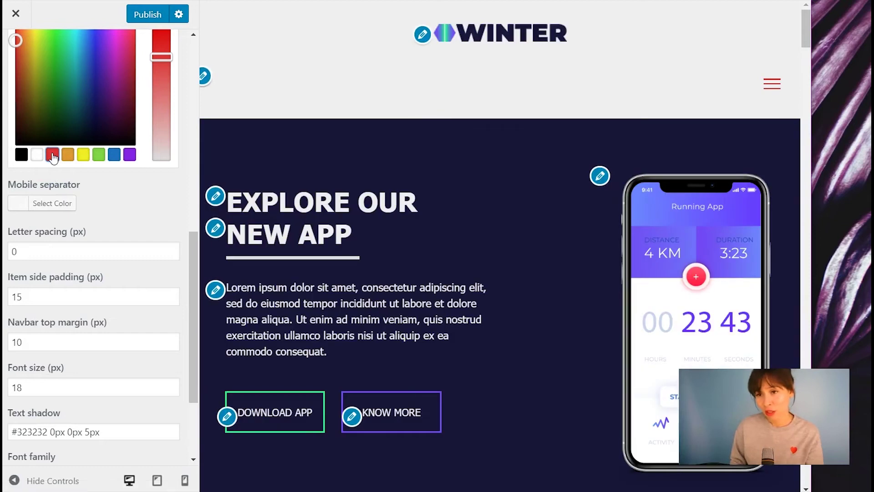
left_click(114, 155)
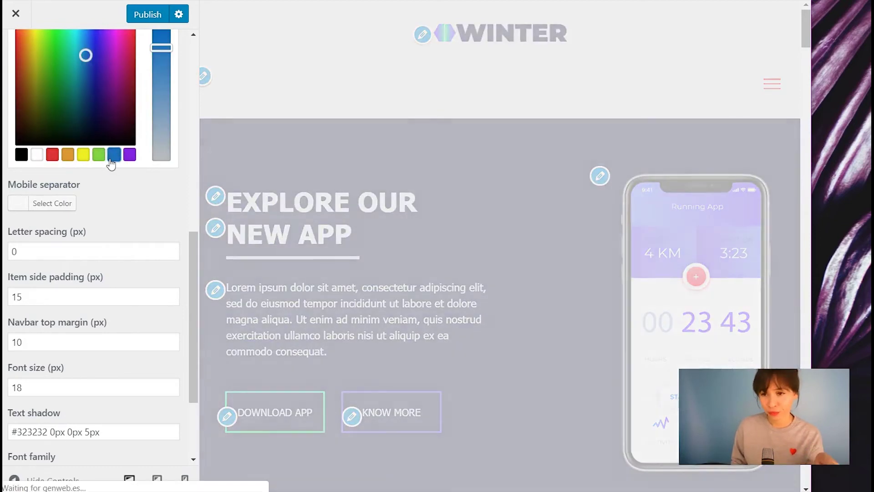
scroll(121, 176, "up", 3)
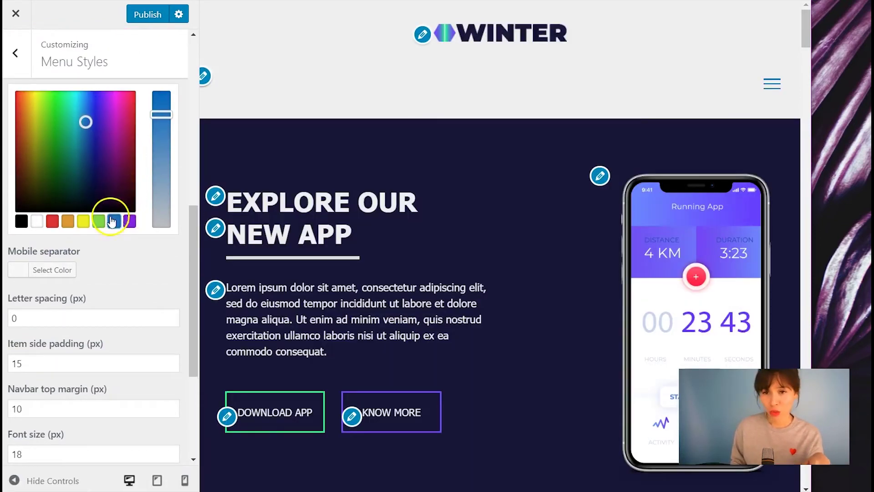
scroll(109, 136, "up", 3)
left_click(141, 199)
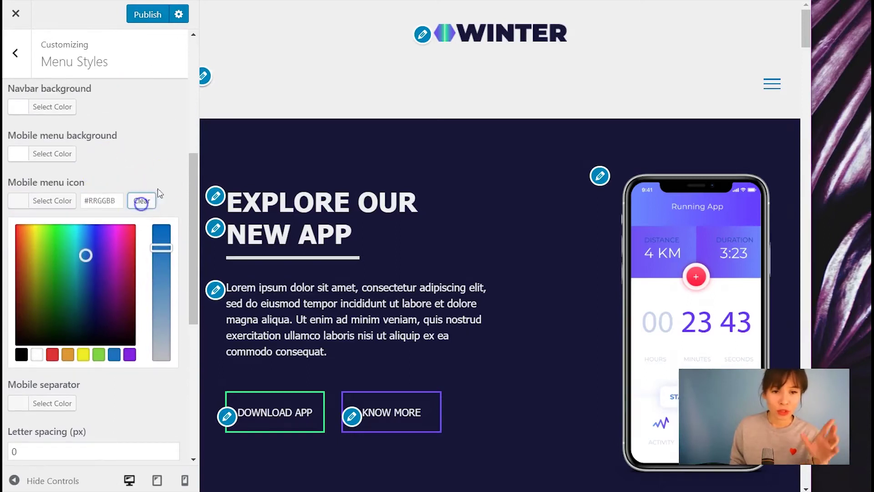
scroll(163, 183, "down", 4)
scroll(136, 180, "down", 2)
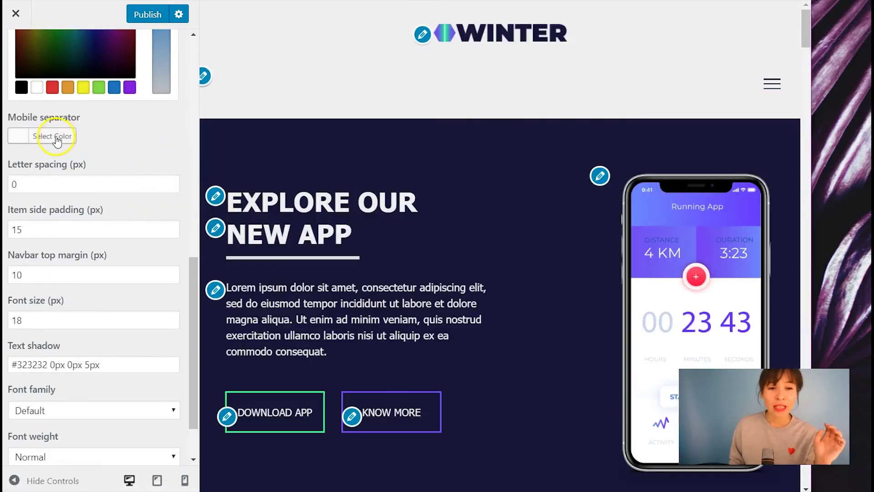
Try red and blue mobile separator colours, settling on dark navy #001c56
left_click(58, 136)
left_click(822, 112)
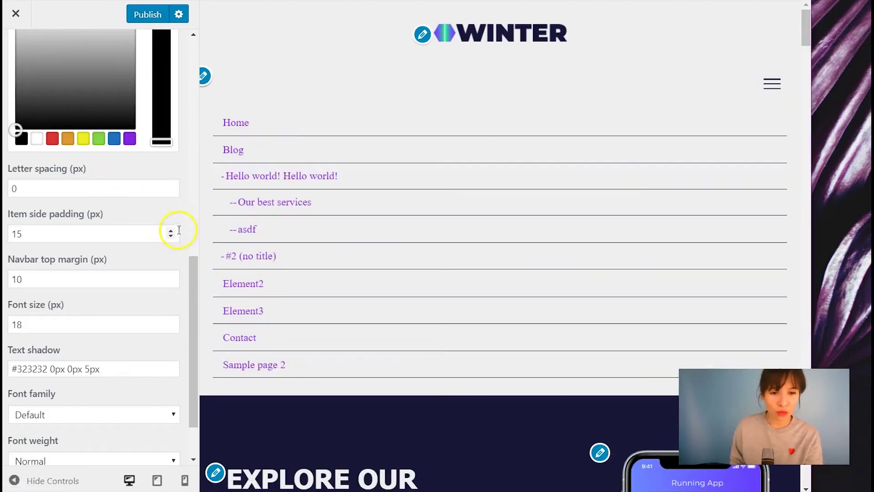
scroll(175, 230, "up", 1)
scroll(114, 228, "up", 2)
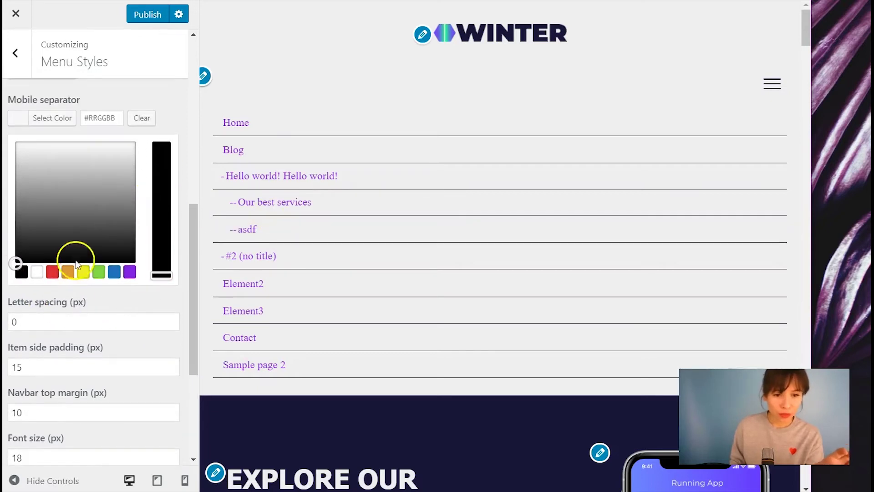
left_click(51, 272)
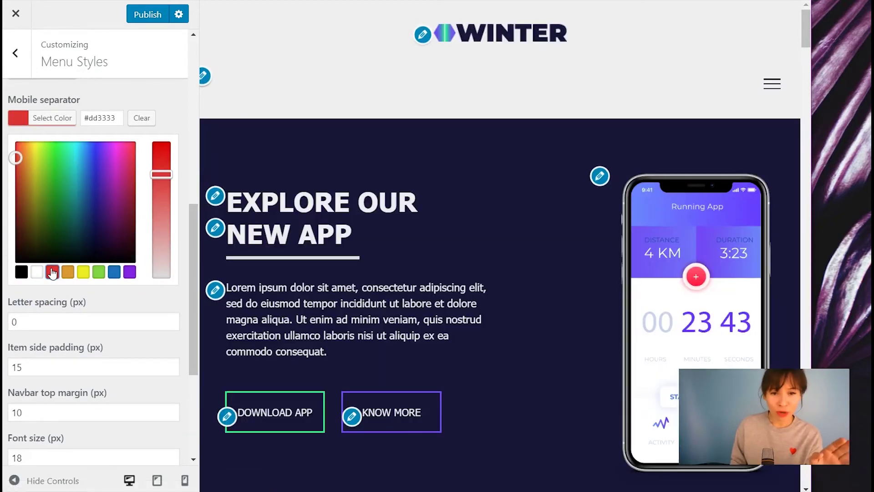
left_click(770, 83)
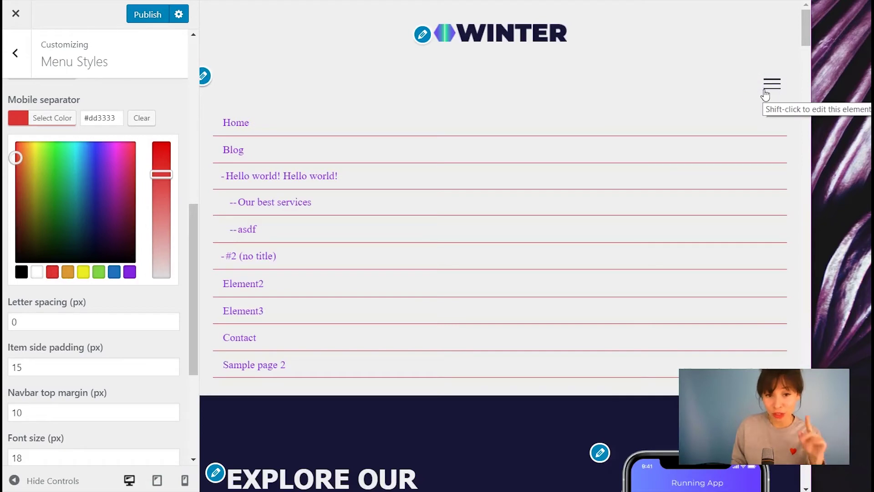
left_click(114, 271)
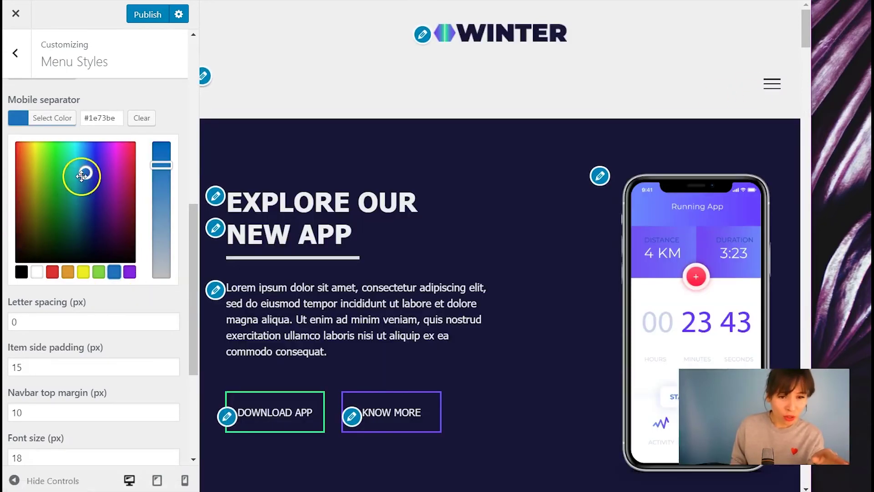
left_click_drag(86, 173, 85, 229)
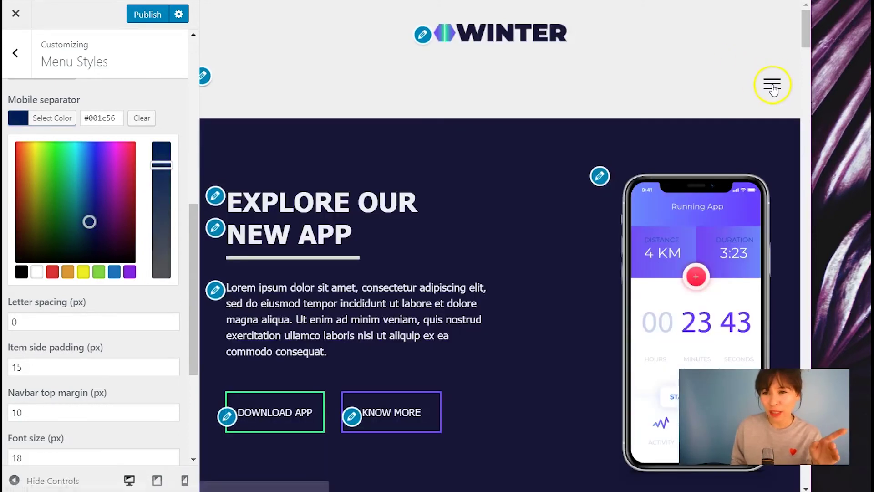
left_click(773, 85)
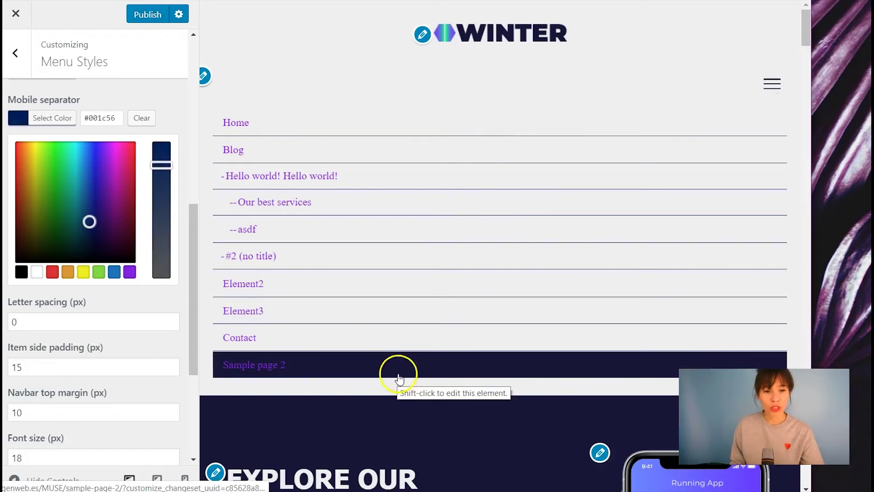
left_click(128, 96)
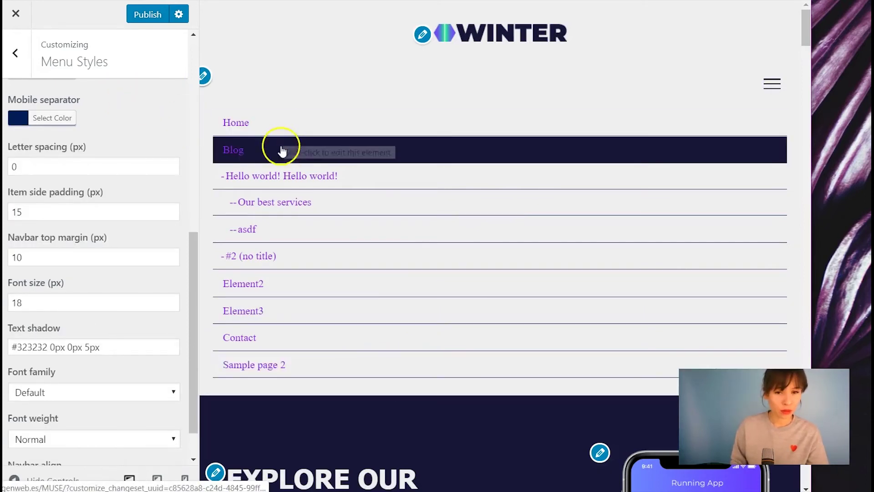
scroll(132, 243, "up", 3)
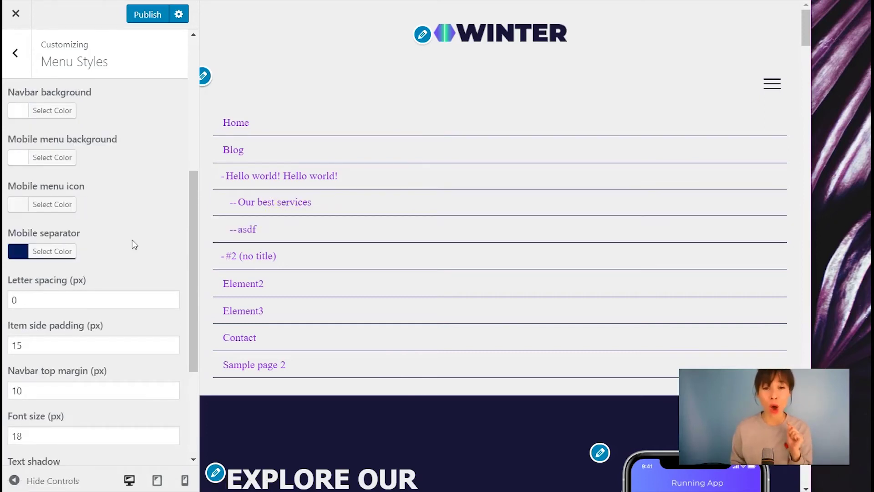
left_click_drag(193, 230, 192, 66)
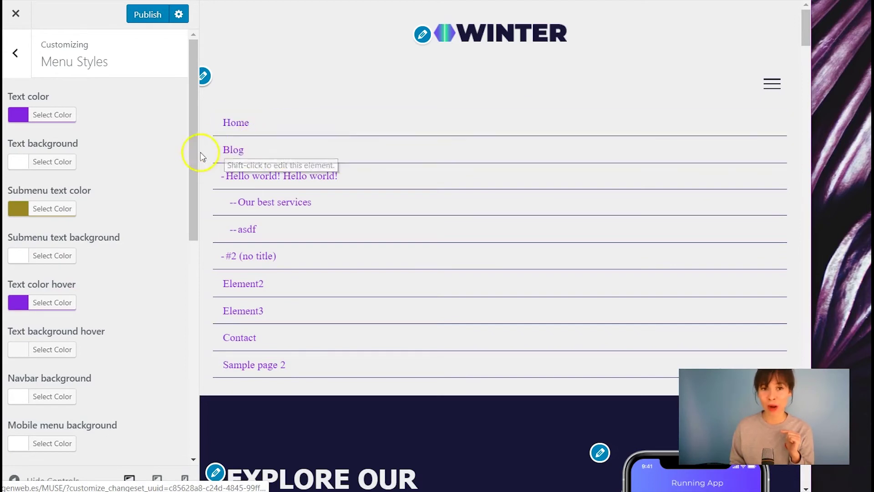
left_click_drag(193, 163, 164, 343)
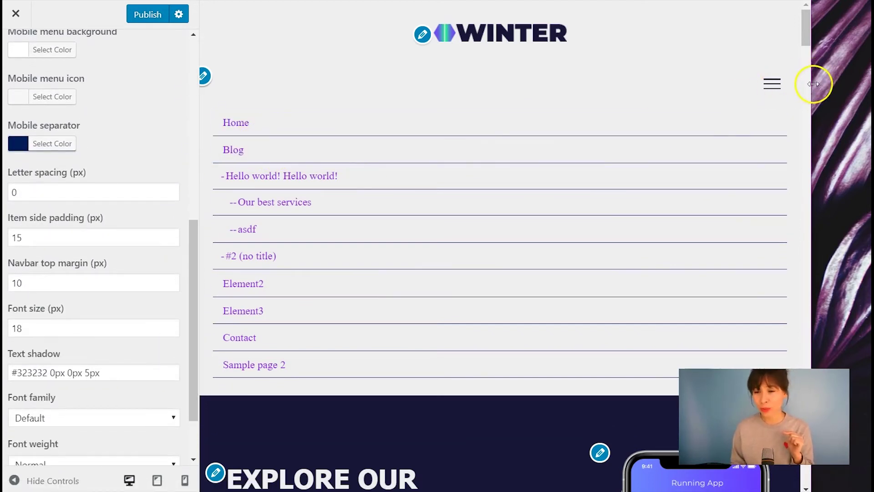
Restore the desktop-width preview and change the menu Letter spacing from 0.1 to 5 px
left_click_drag(814, 84, 871, 85)
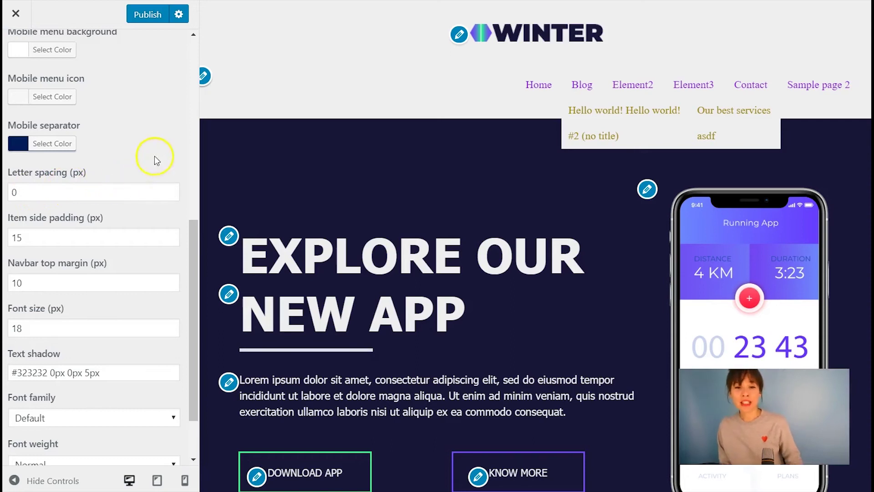
left_click(171, 190)
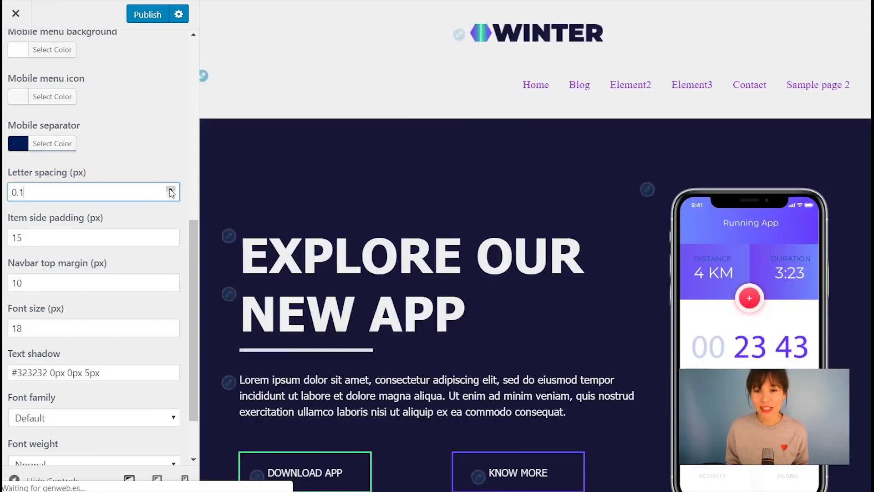
double_click(27, 185)
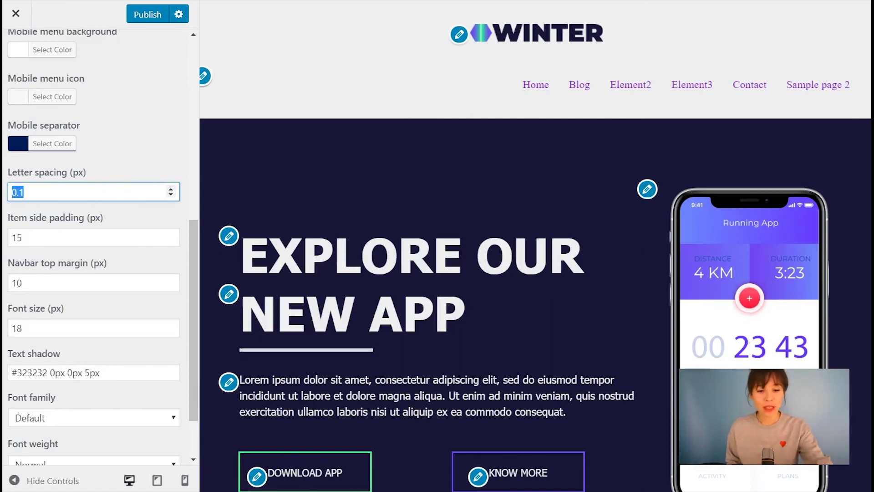
type("1")
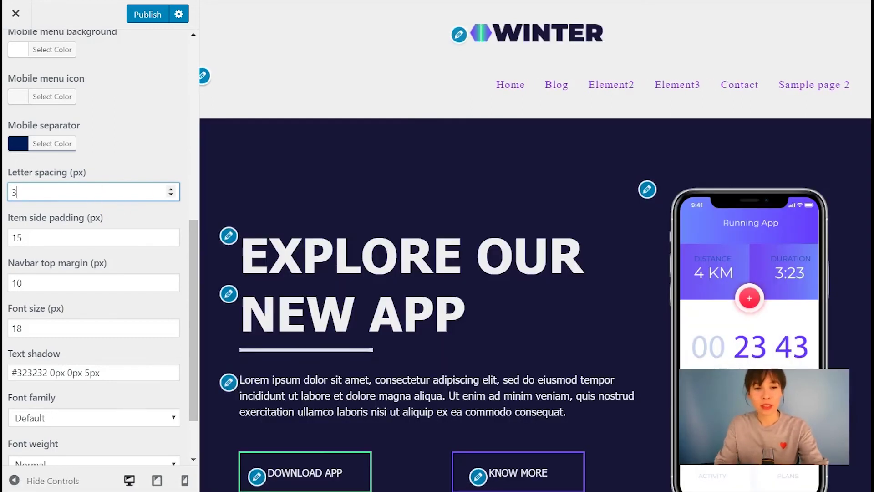
key("BackSpace")
type("3")
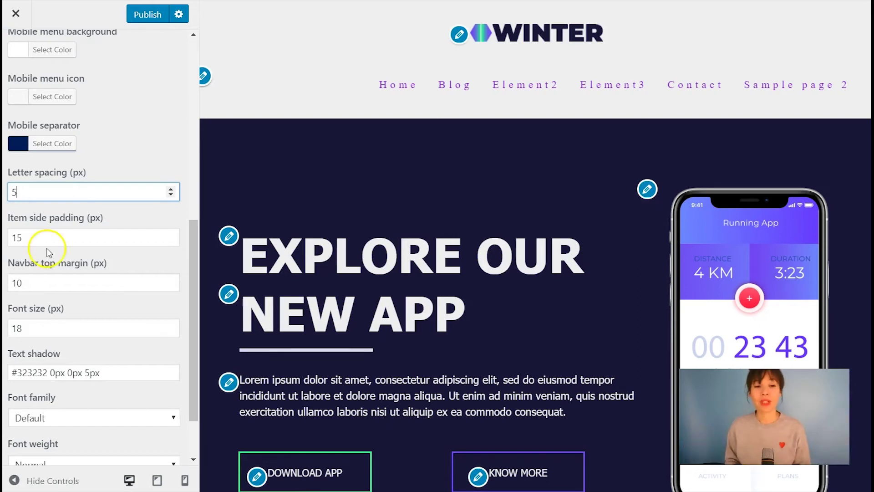
Set Item side padding to 30 and Navbar top margin to 40, then back to 0
double_click(16, 237)
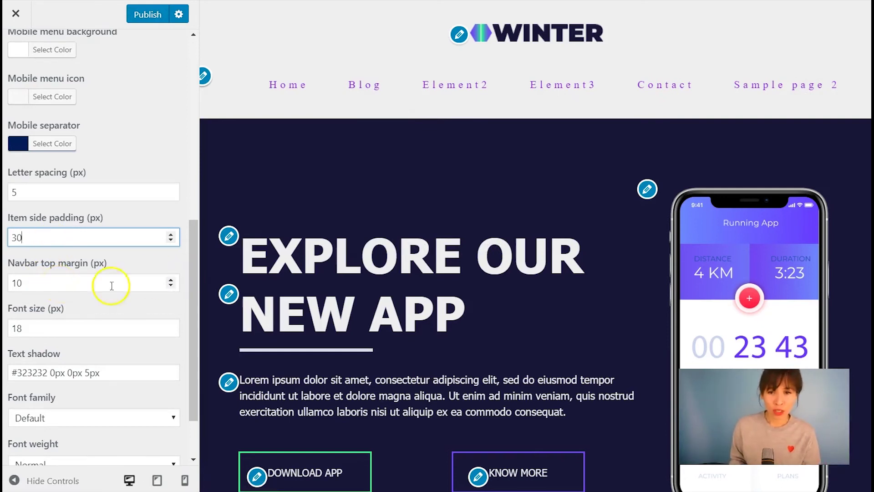
left_click_drag(74, 283, 11, 283)
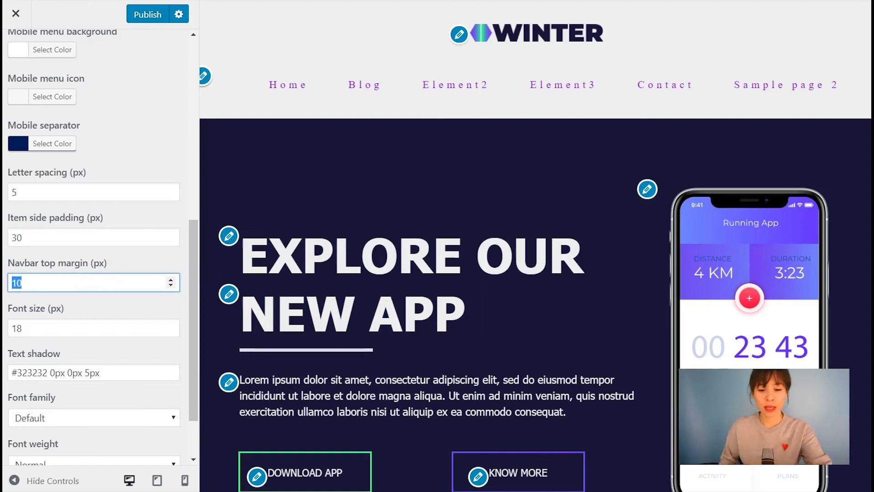
type("40")
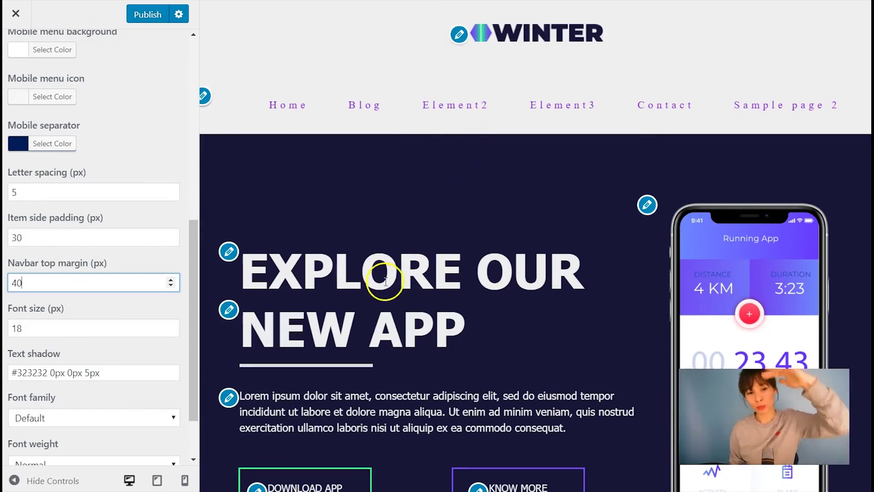
type("0")
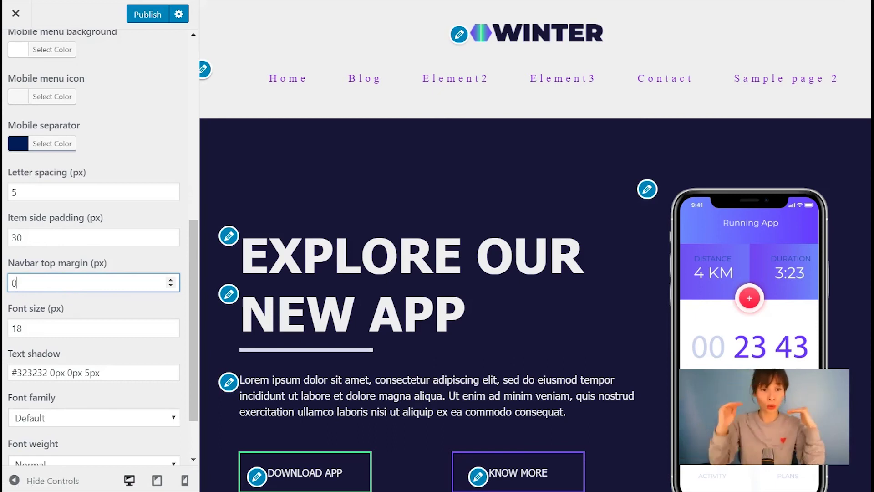
left_click(76, 323)
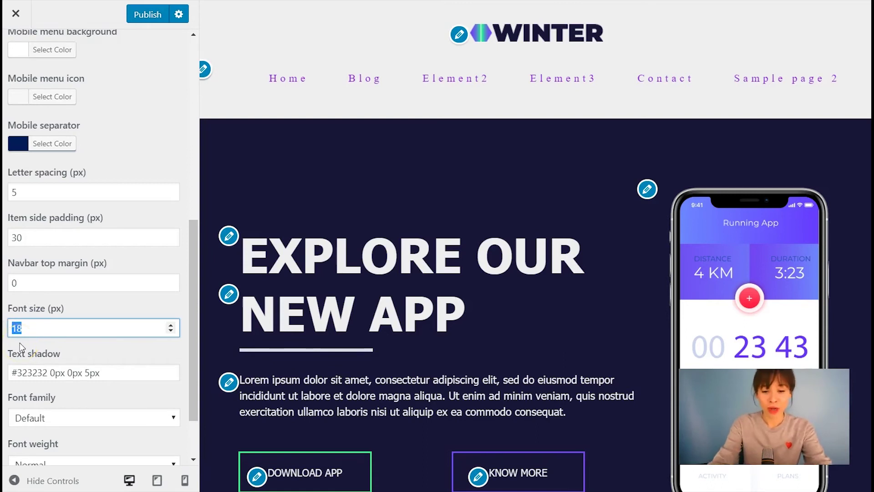
Set the menu font size to 16 px after briefly trying 22
type("22")
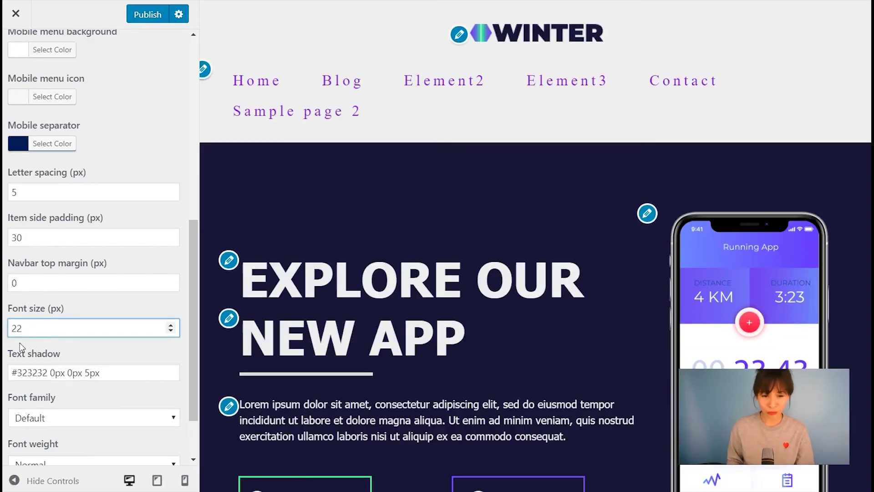
left_click(24, 328)
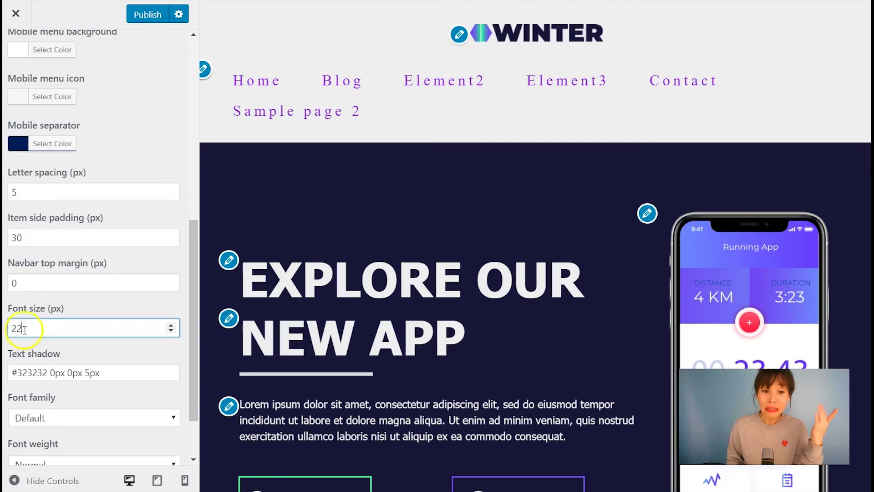
key("ctrl+a")
type("1")
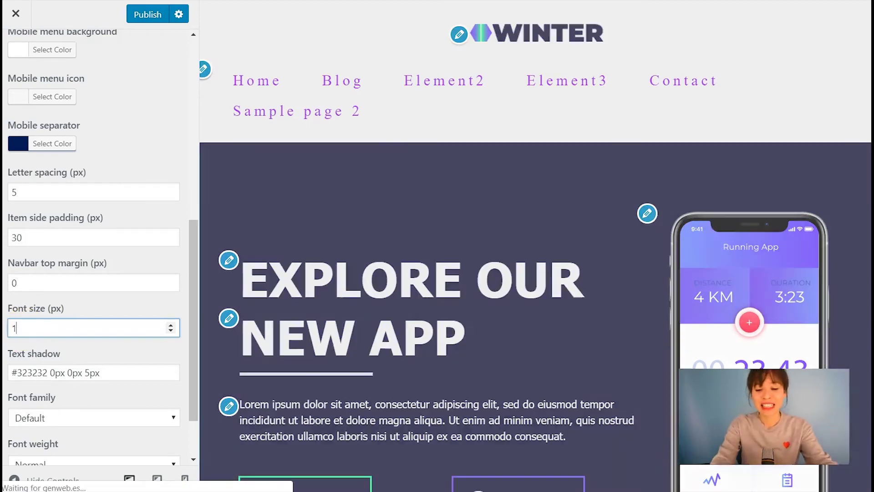
type("6")
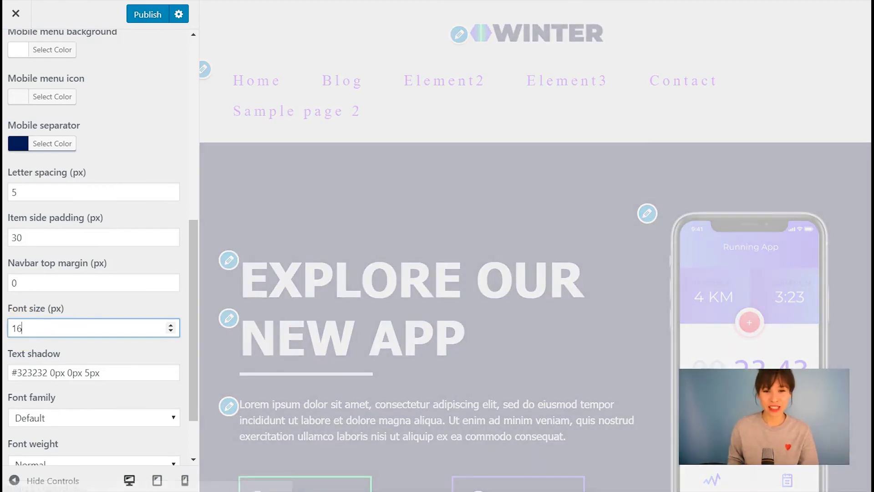
scroll(67, 353, "down", 2)
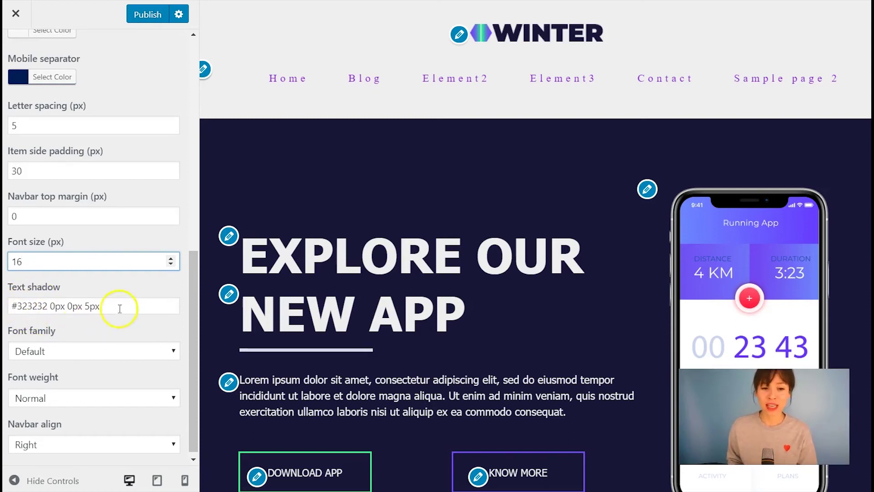
Copy the mobile separator colour #001c56 and use it as the text shadow colour
left_click_drag(119, 307, 7, 304)
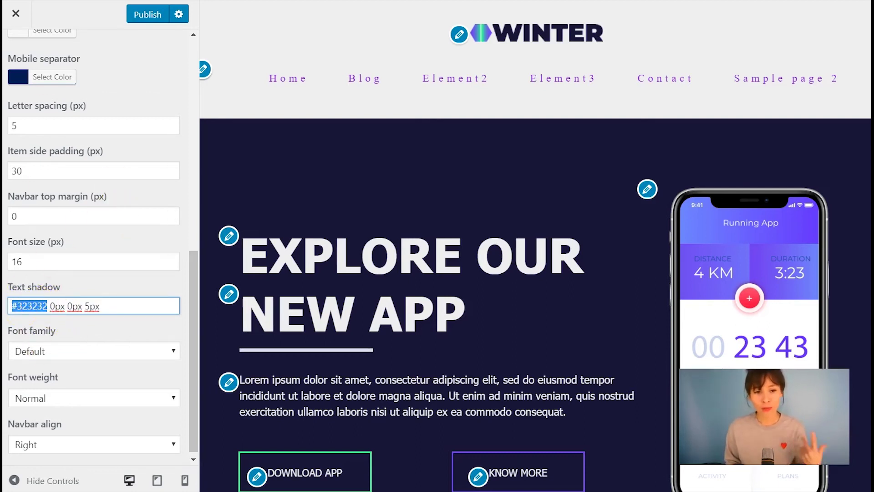
left_click(39, 78)
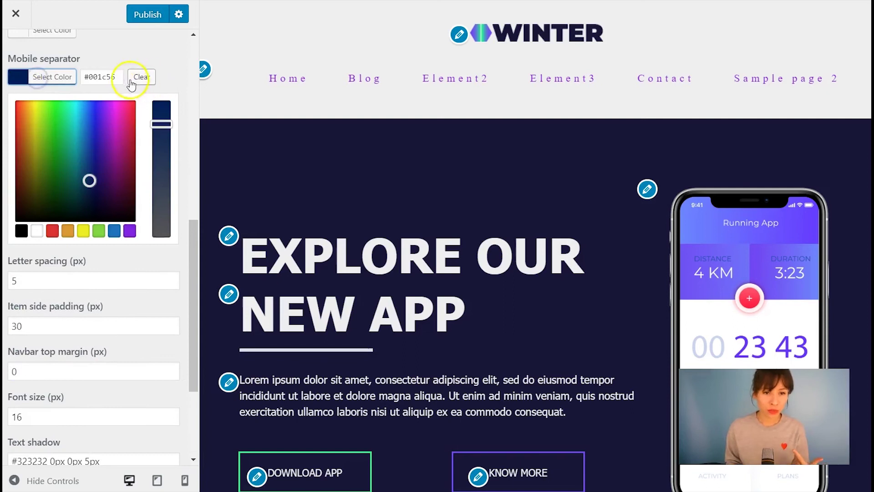
left_click(116, 74)
left_click_drag(117, 74, 63, 63)
key("ctrl+c")
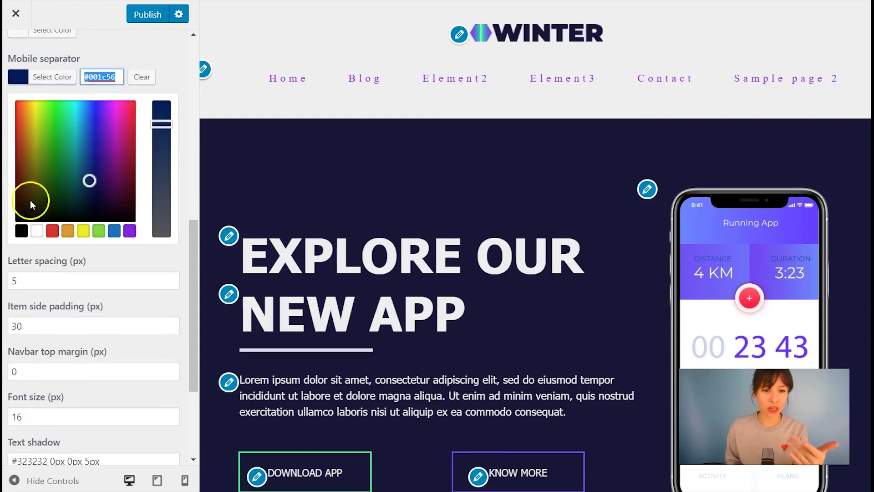
left_click(59, 415)
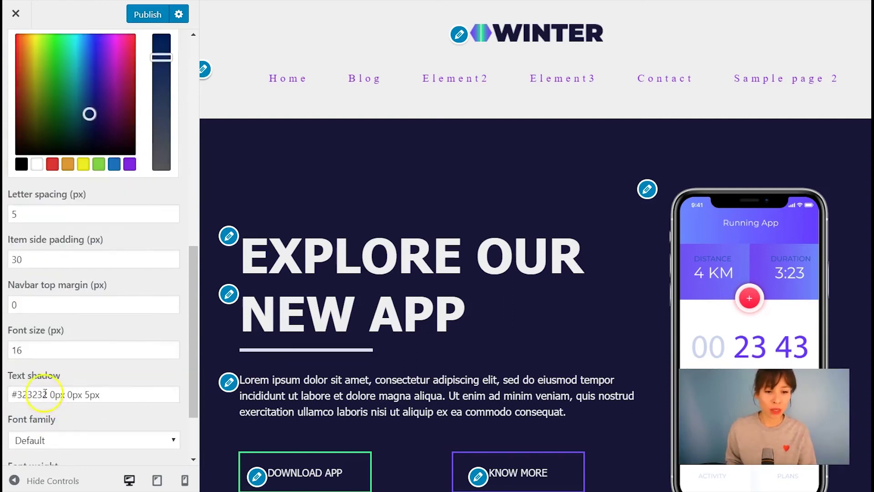
left_click(41, 391)
double_click(47, 298)
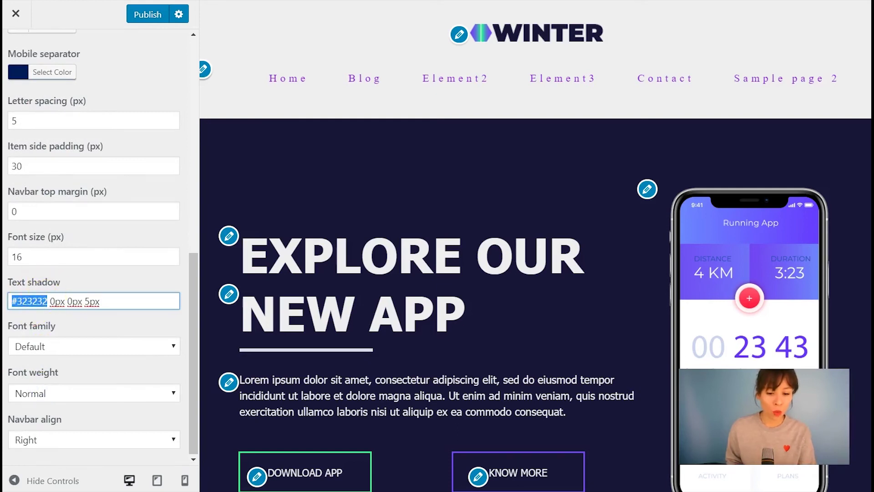
key("ctrl+v")
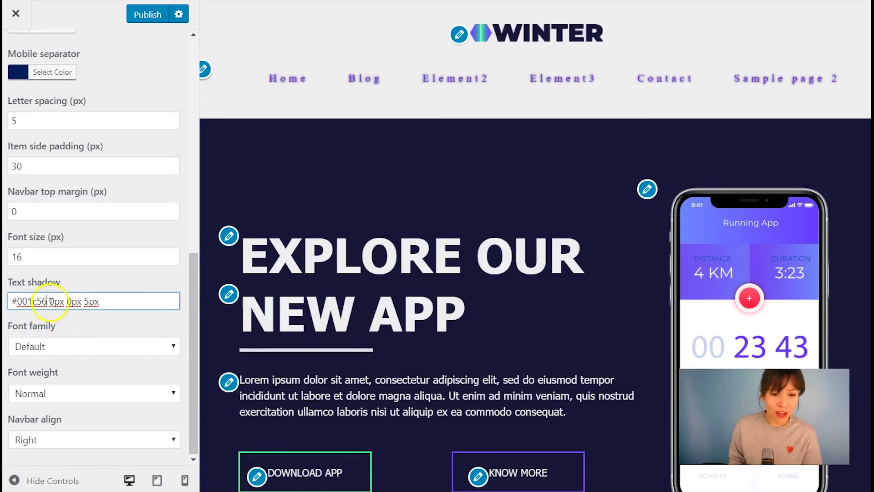
Try 2px offsets and 2px blur on the text shadow, then clear the shadow entirely
double_click(54, 301)
type("2px")
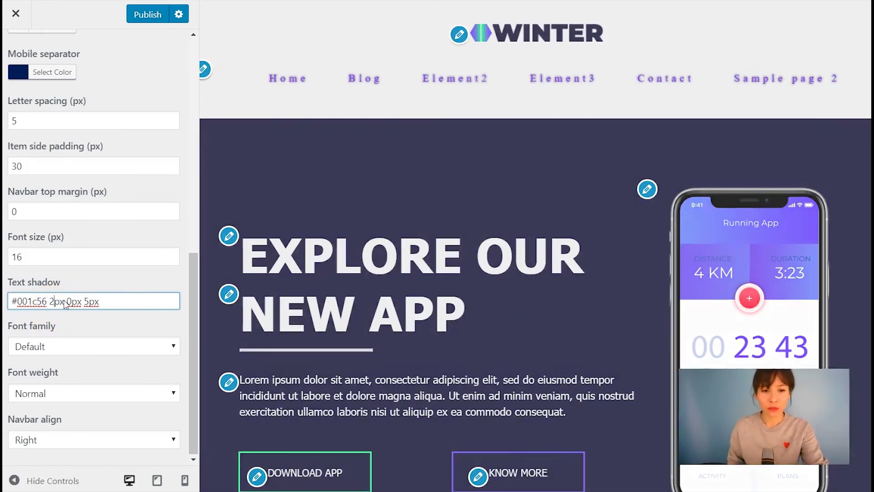
left_click(72, 300)
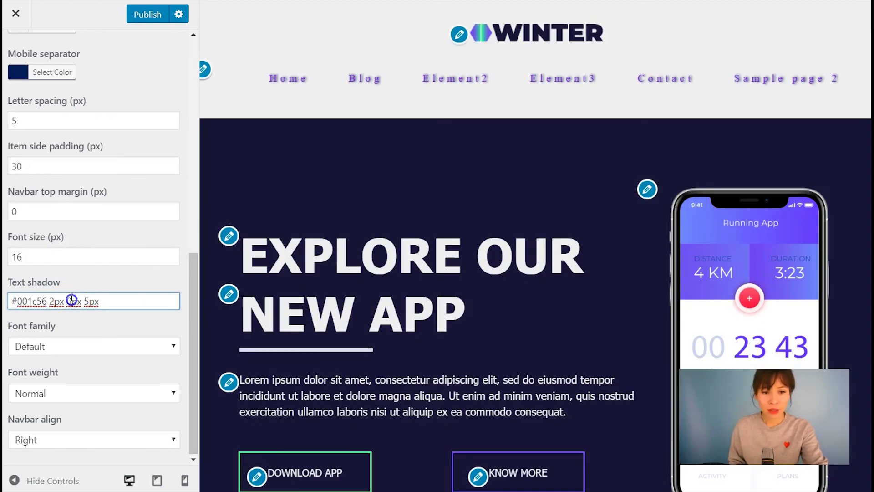
key("BackSpace")
type("2")
left_click(124, 302)
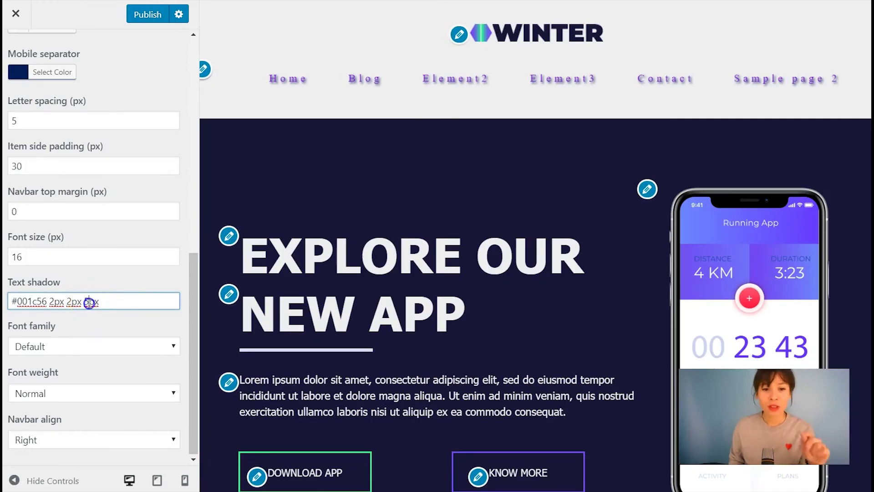
key("BackSpace")
type("5")
left_click(136, 309)
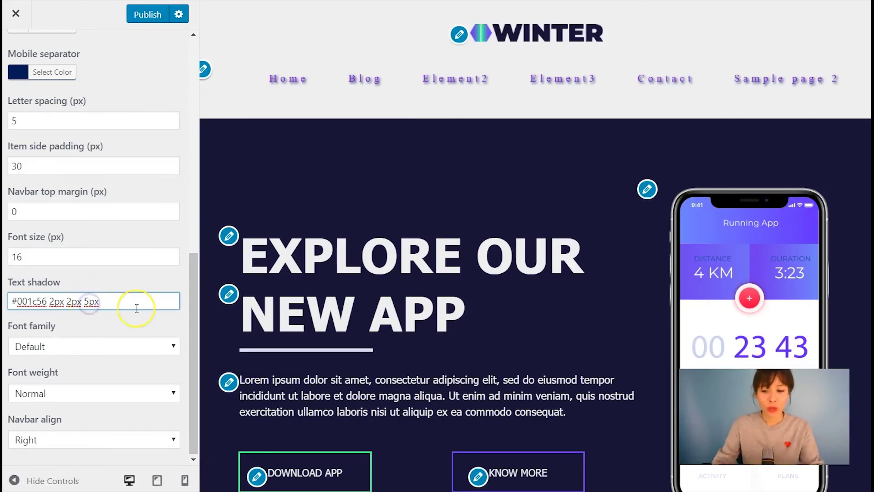
type("2")
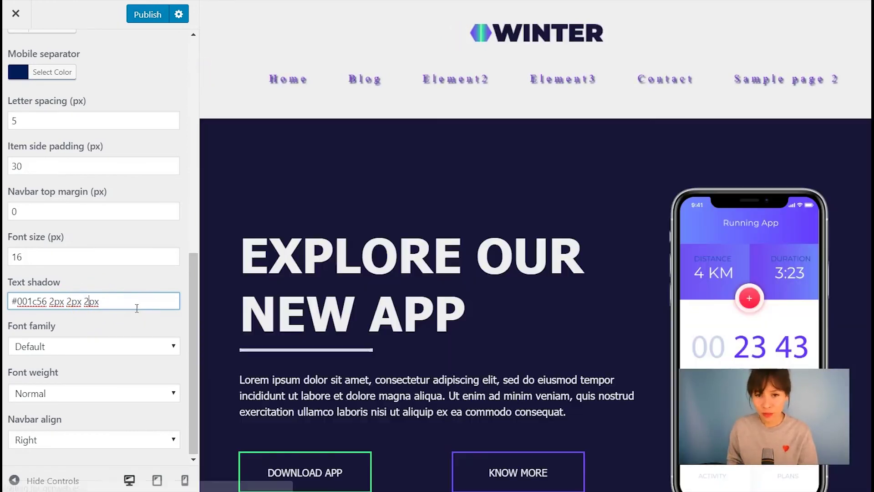
key("ctrl+a")
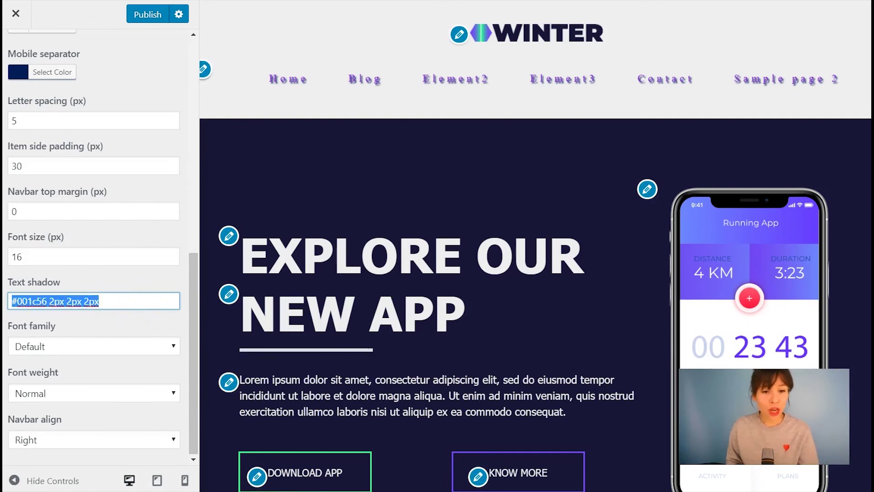
key("BackSpace")
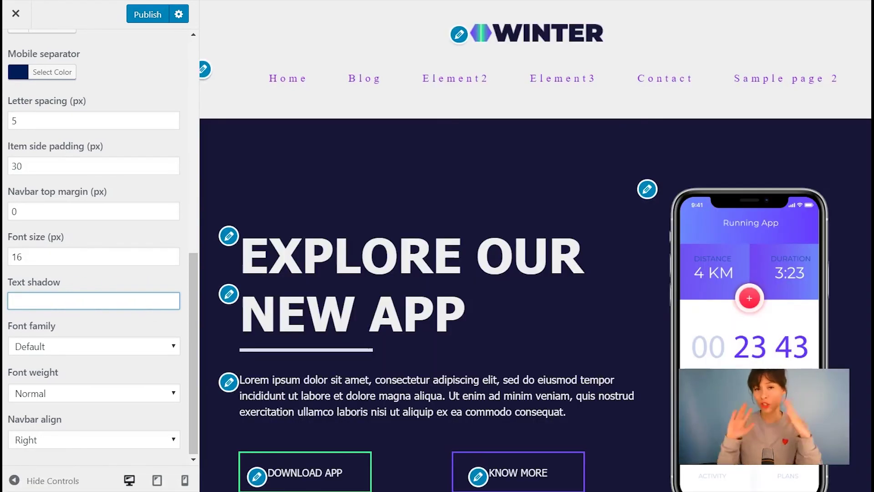
Pick Montserrat in Font family and Thin in Font weight for the menu links
key("Tab")
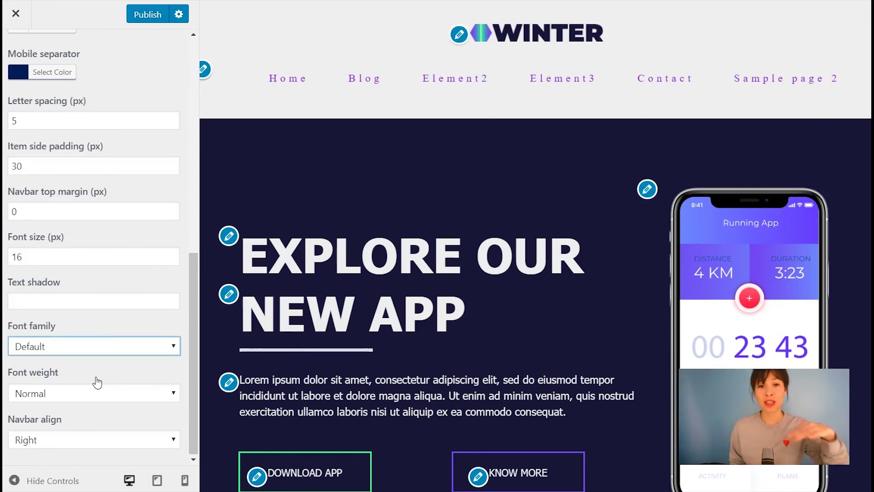
left_click(99, 352)
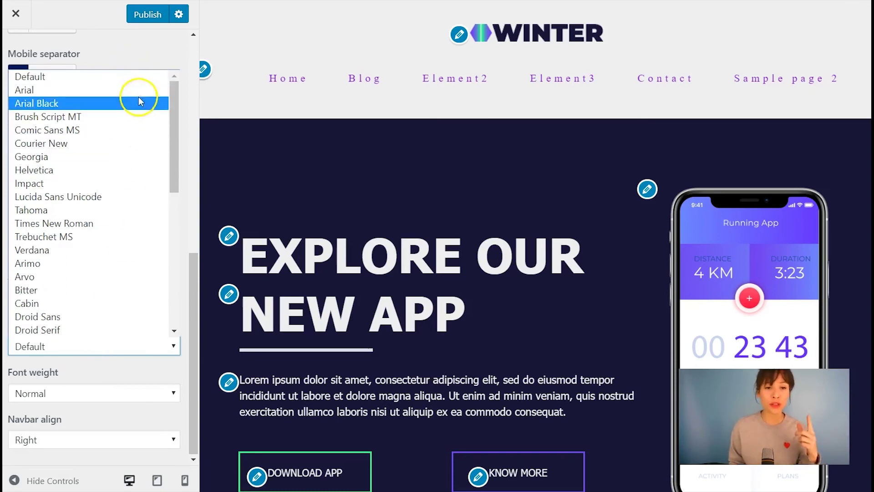
left_click_drag(177, 145, 160, 234)
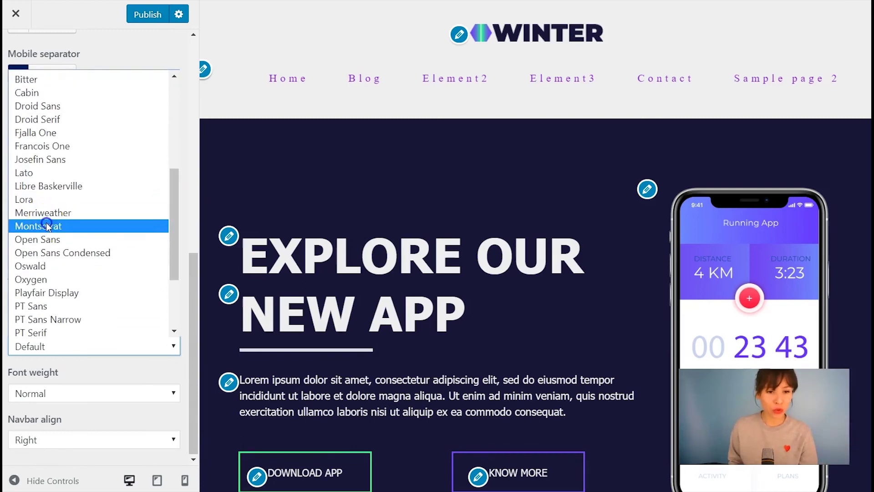
left_click(68, 226)
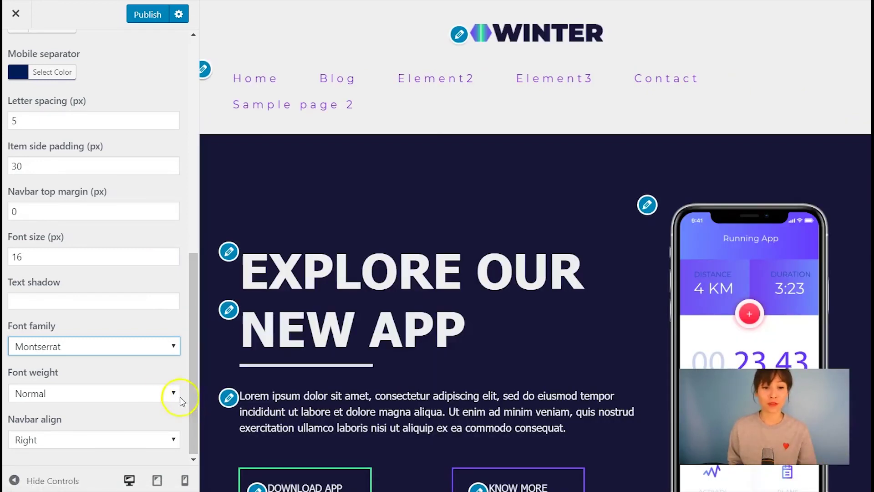
left_click(129, 394)
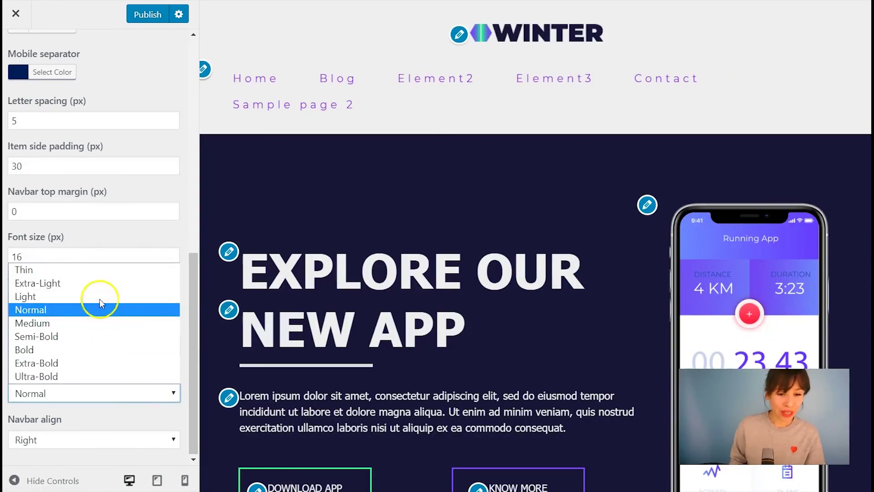
left_click(92, 269)
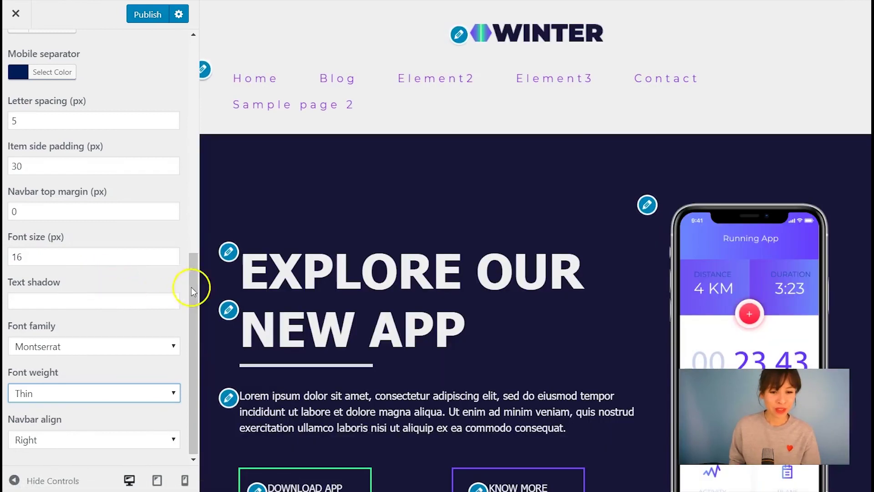
left_click(201, 319)
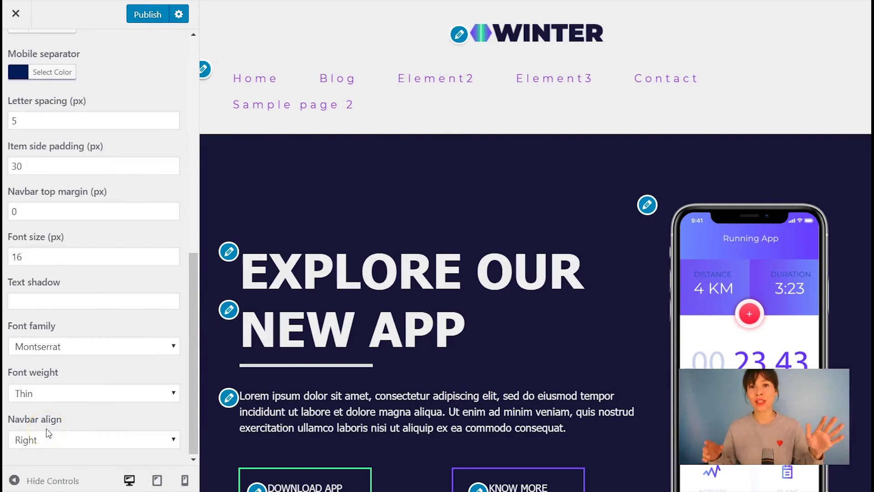
Set the menu Item side padding to 15 and Letter spacing to 2
double_click(35, 172)
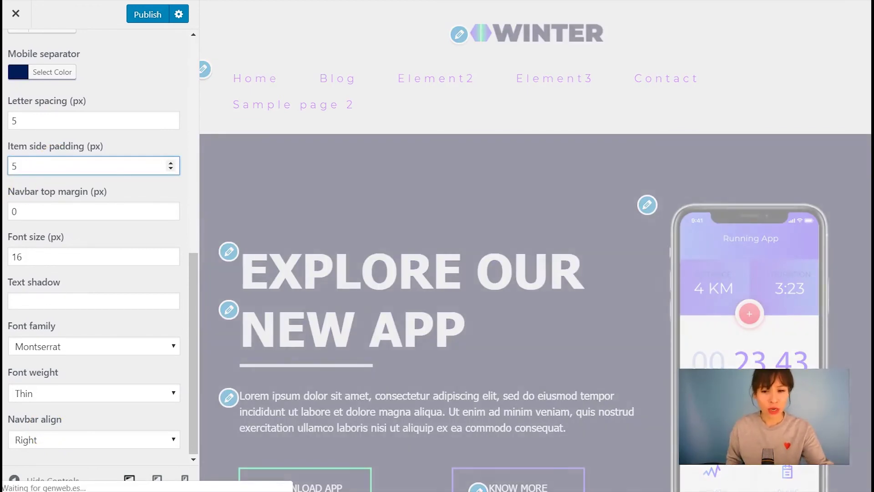
left_click(33, 156)
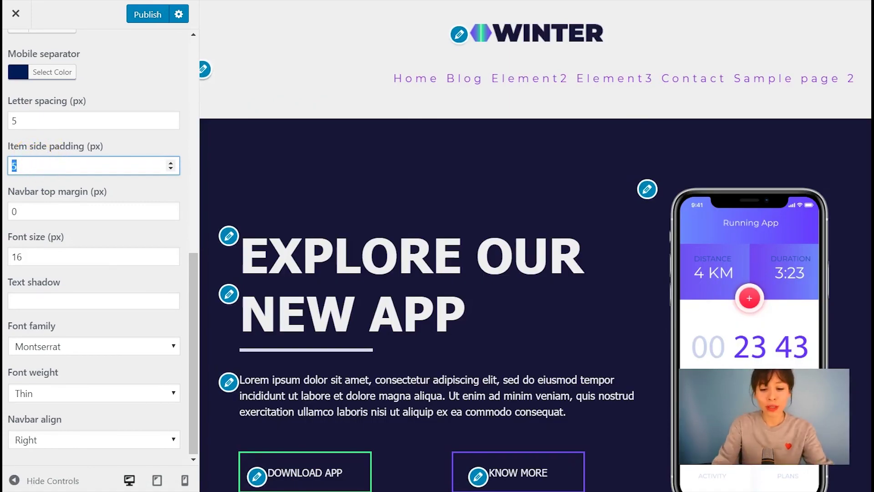
type("15")
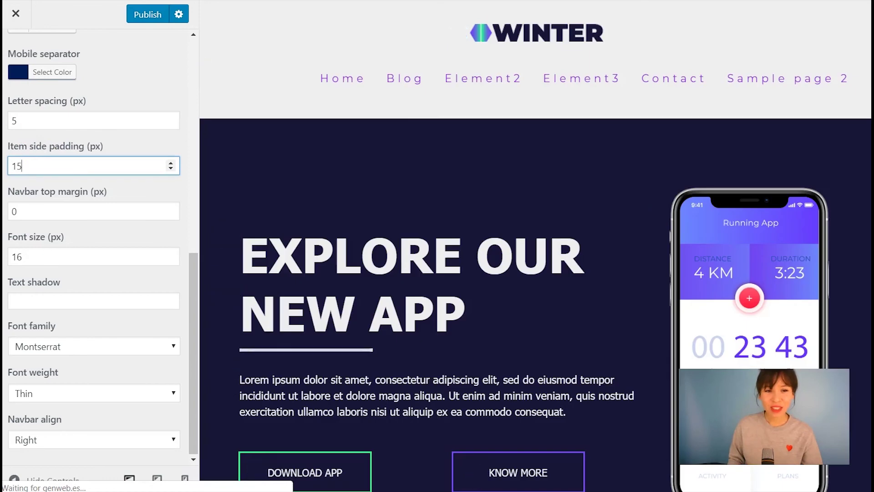
double_click(14, 120)
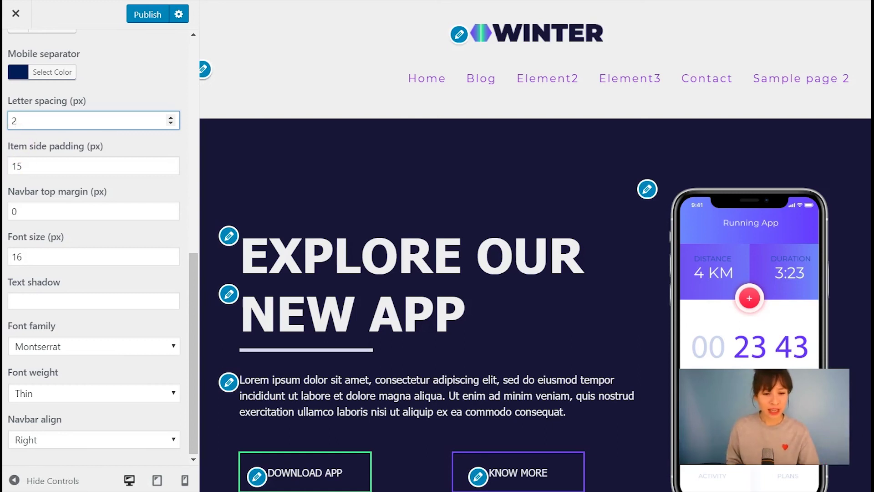
Set Navbar align to Center after briefly trying Left
left_click(56, 441)
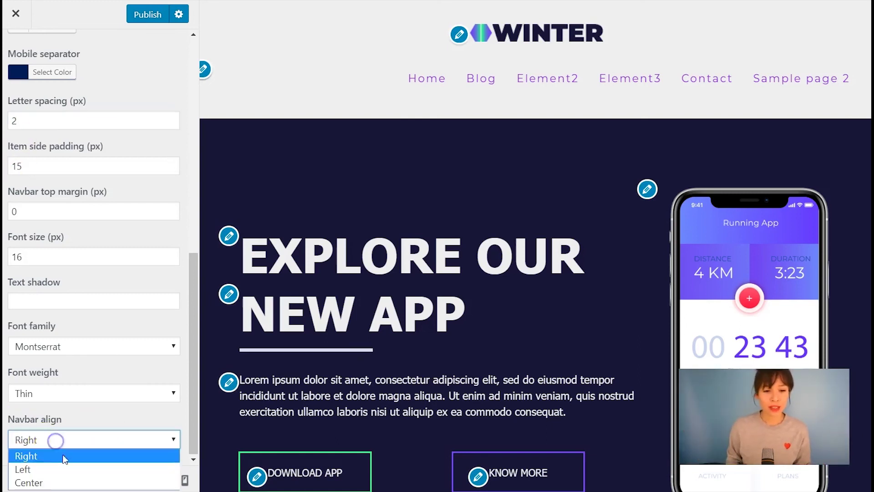
left_click(69, 469)
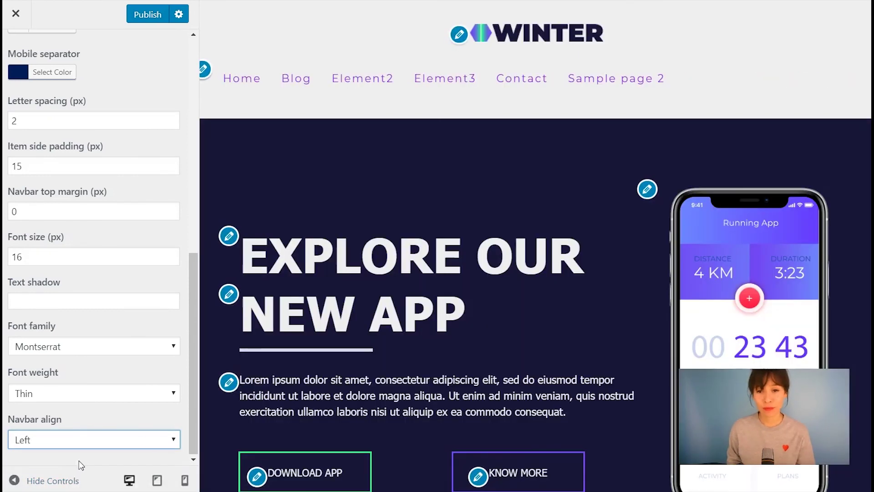
left_click(168, 440)
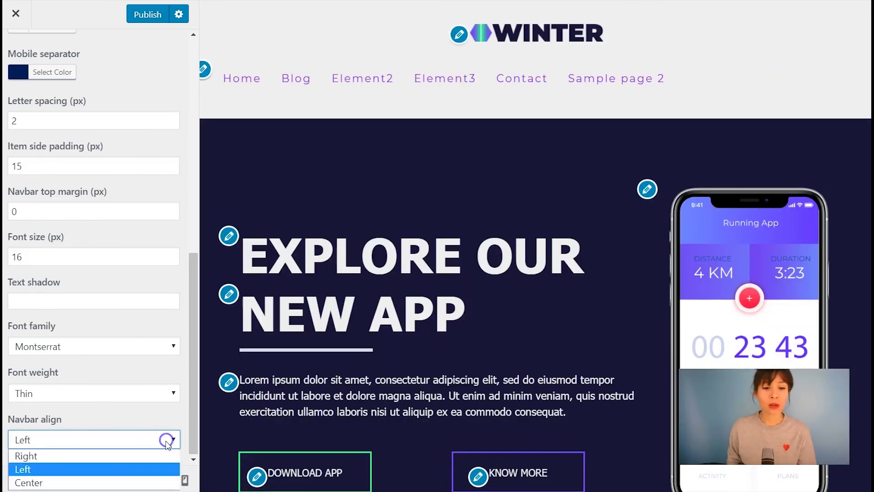
left_click(148, 484)
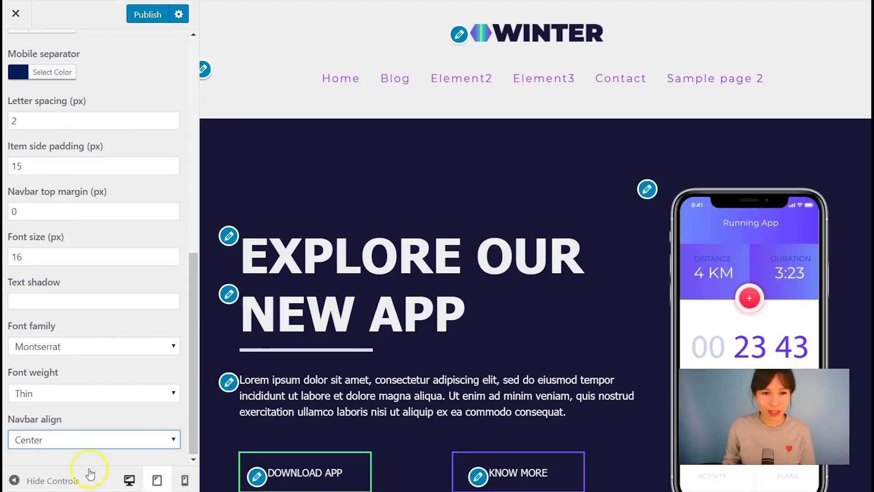
Publish the menu style changes and go to the Menus panel
scroll(72, 237, "up", 12)
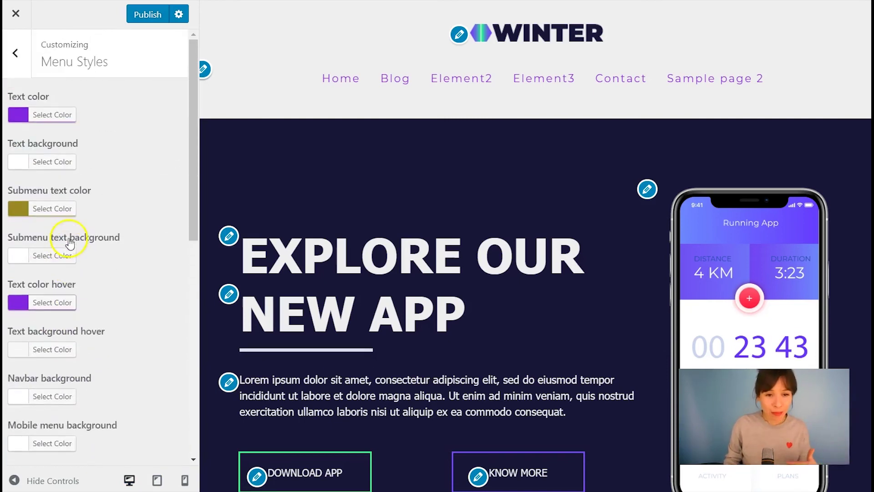
scroll(73, 242, "down", 10)
scroll(77, 239, "up", 10)
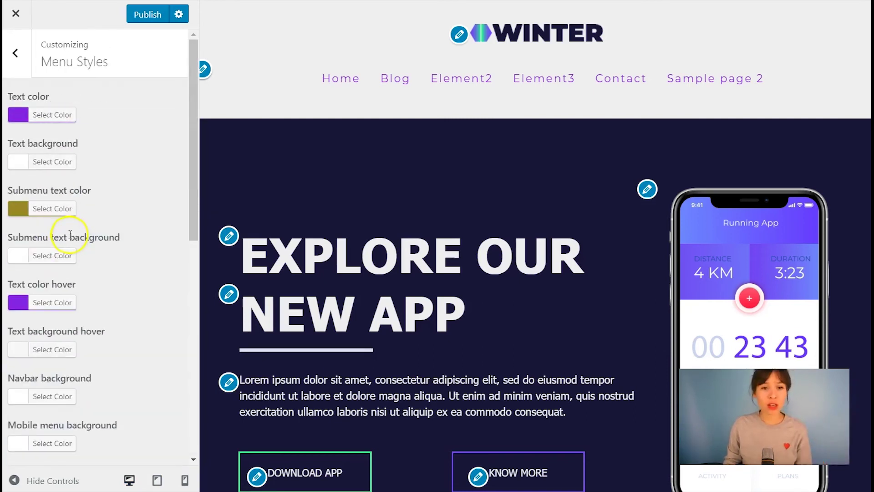
left_click(150, 15)
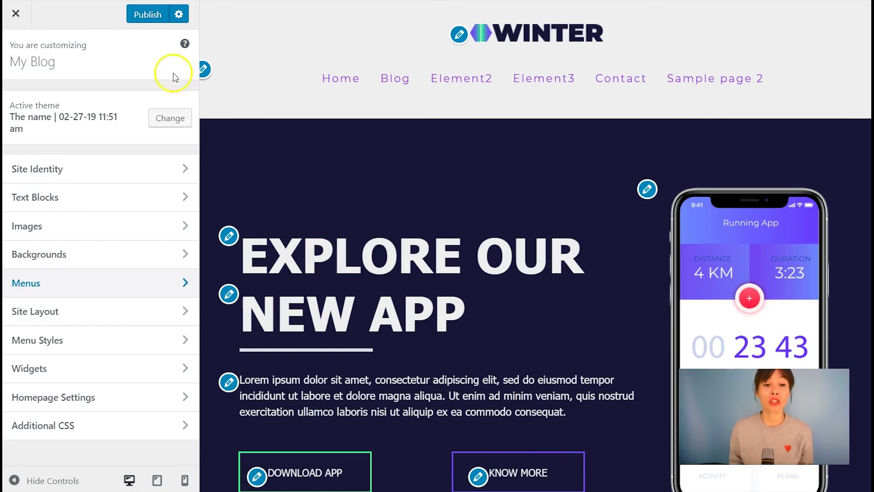
left_click(177, 283)
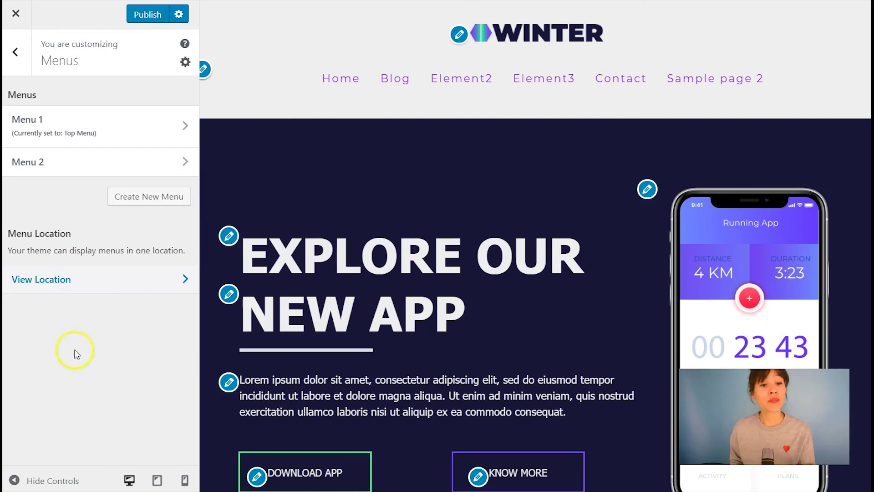
Choose Menu 2 for the Top Menu location and return to the menus list
left_click(86, 281)
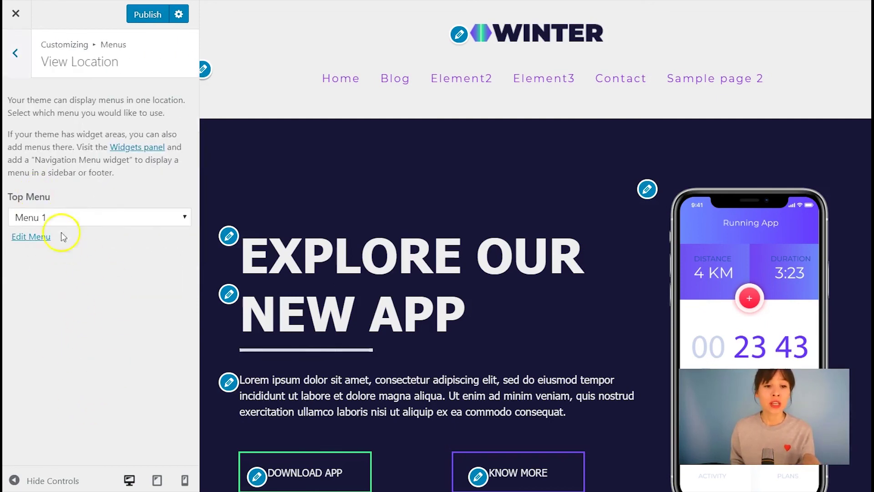
left_click(183, 218)
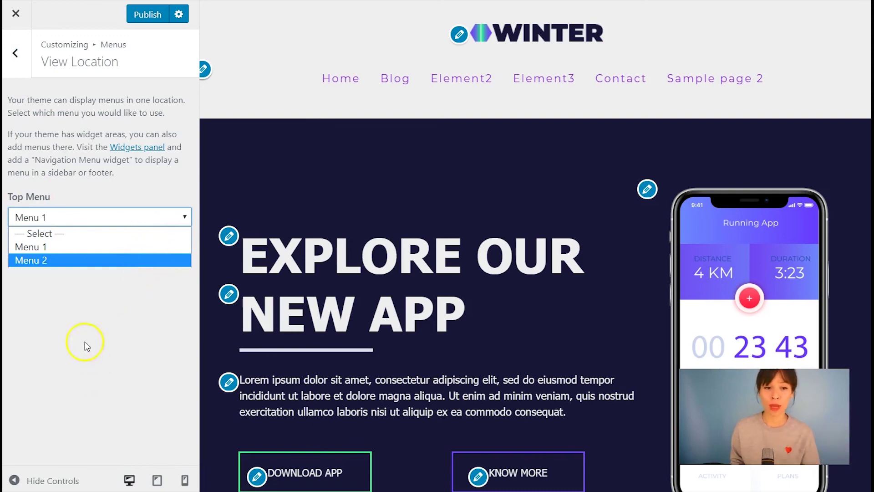
left_click(70, 258)
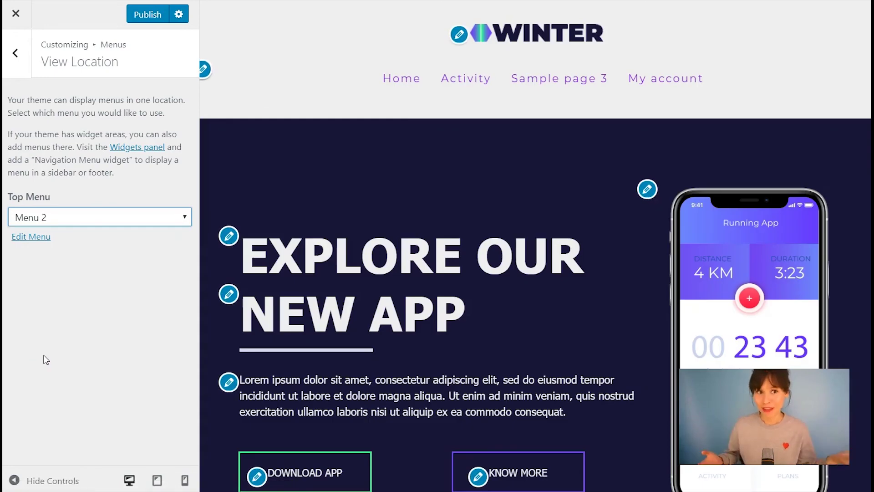
left_click(59, 35)
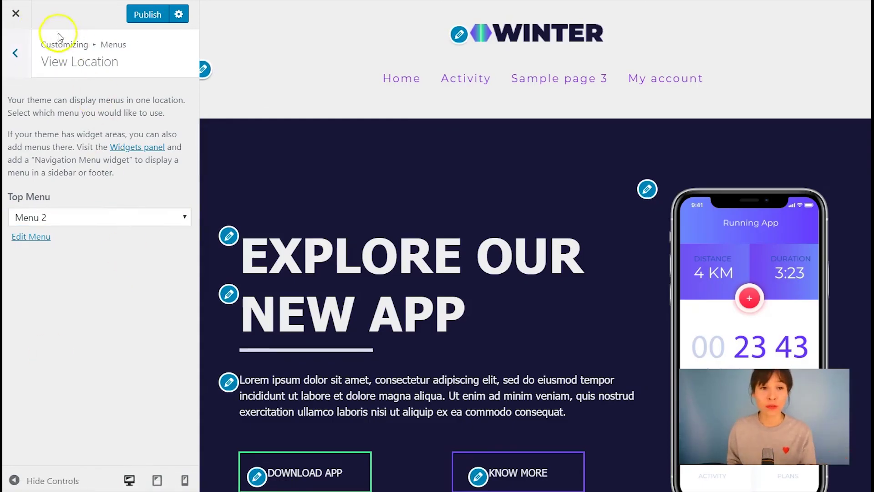
left_click(15, 53)
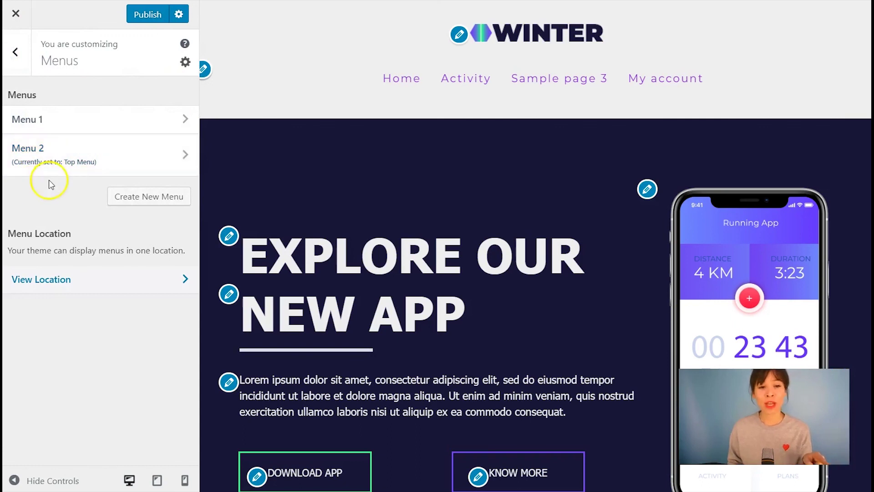
Recheck the Top Menu location, confirming Menu 2 stays selected
left_click(75, 280)
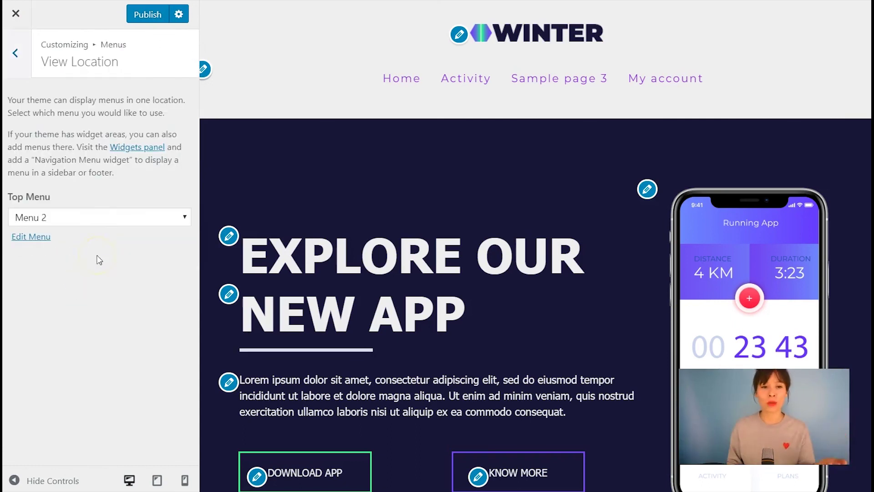
left_click(180, 222)
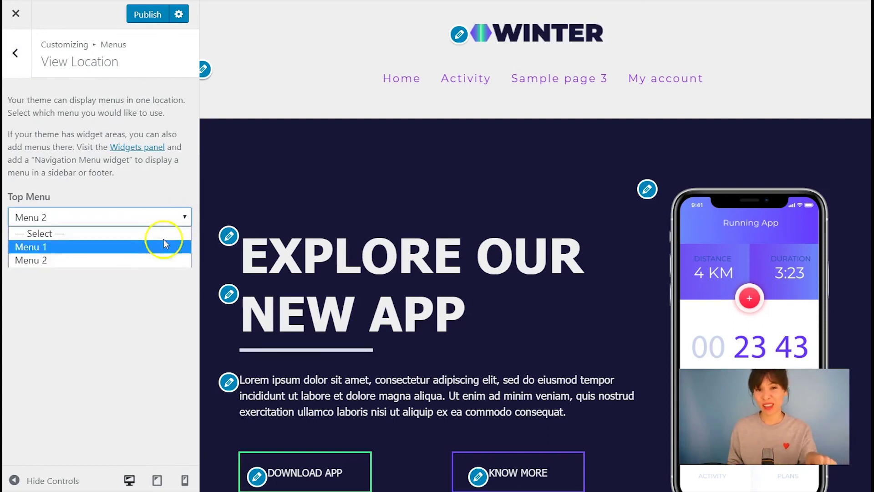
left_click(159, 318)
left_click(15, 53)
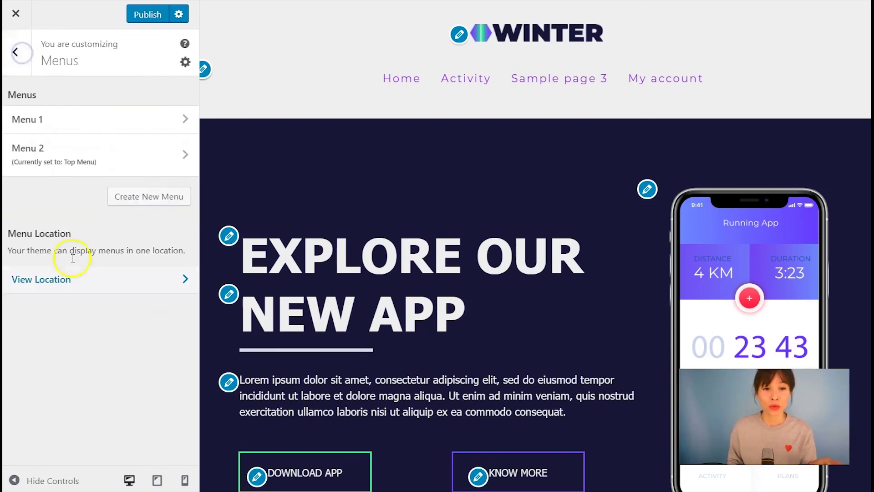